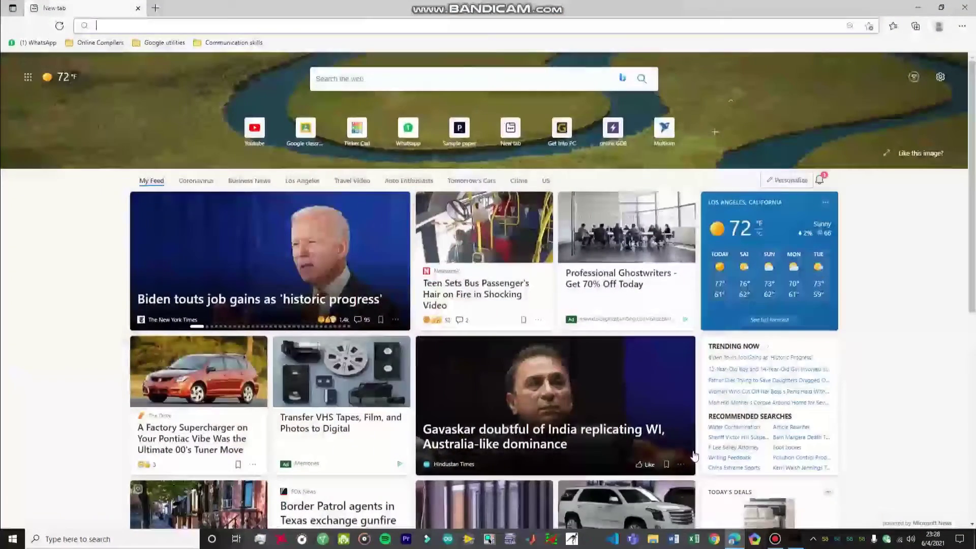
Step: Open Tinkercad in the browser and create a new circuit design from the Circuits section
click(734, 539)
click(360, 131)
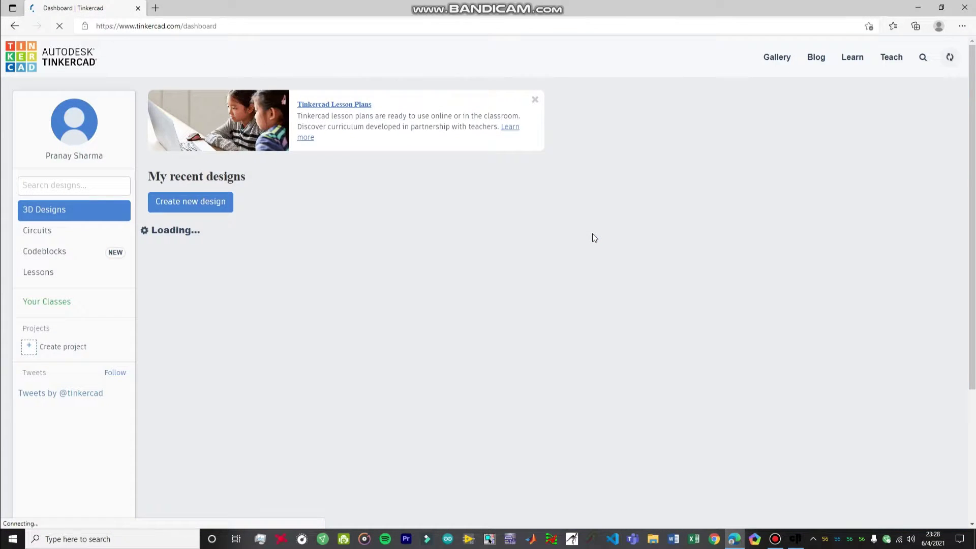
click(74, 236)
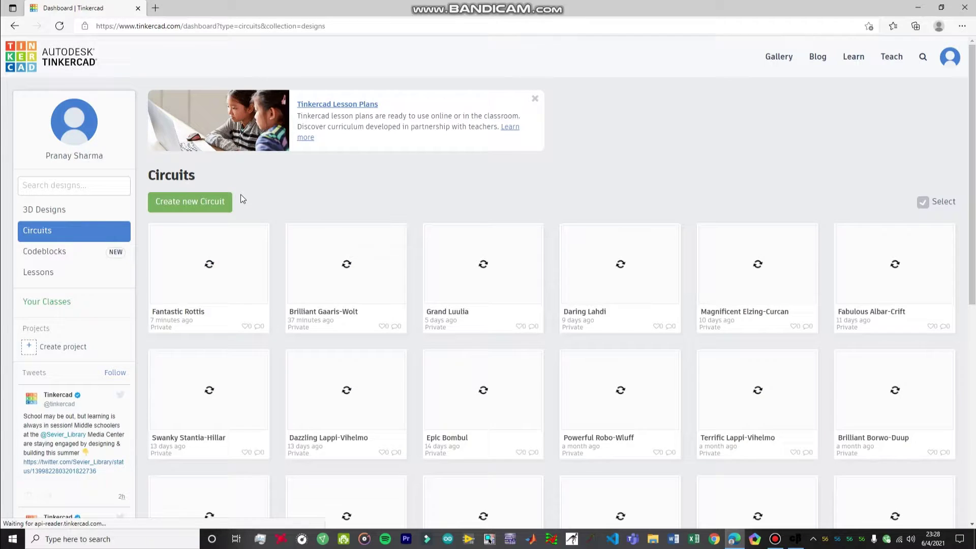
click(209, 201)
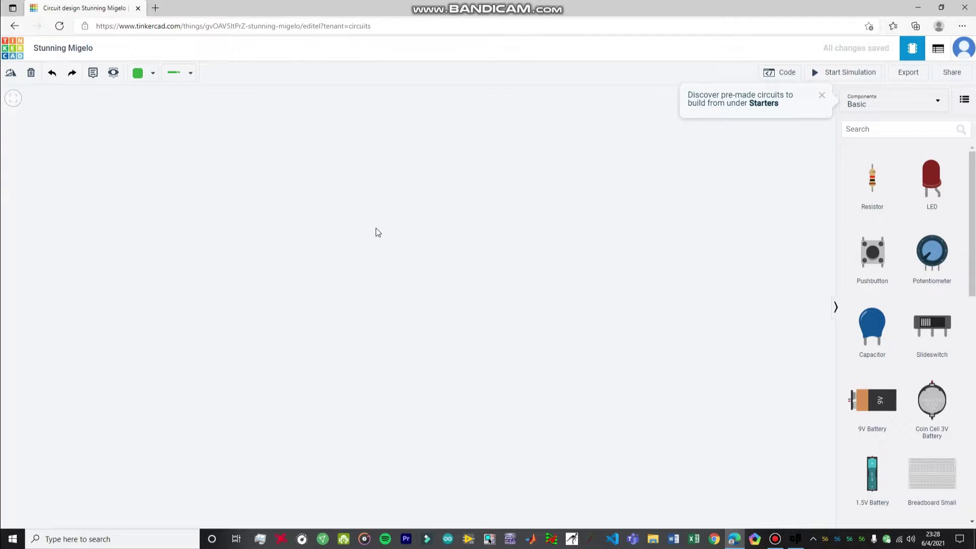
Step: Search all components for "Bre" and place a full-size Breadboard in the middle of the canvas
click(890, 101)
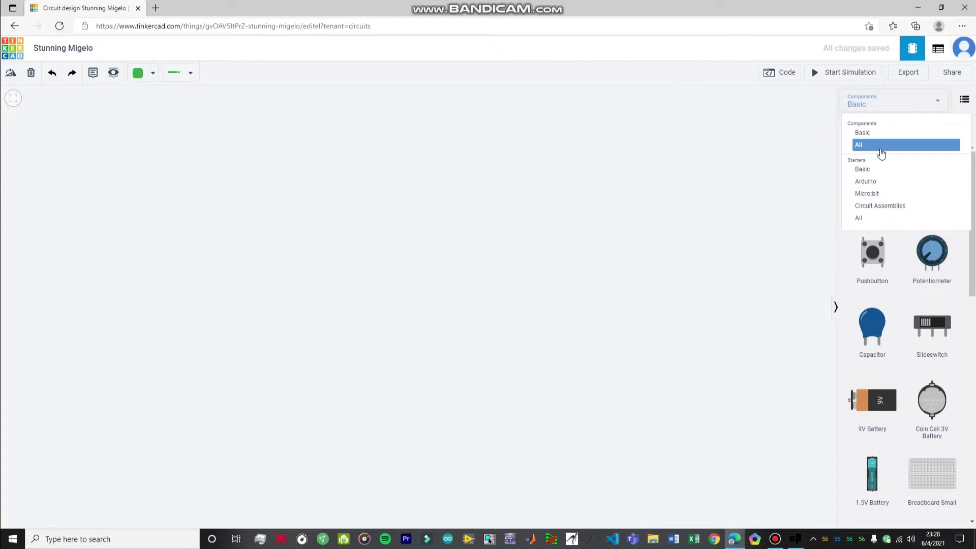
click(878, 146)
click(890, 130)
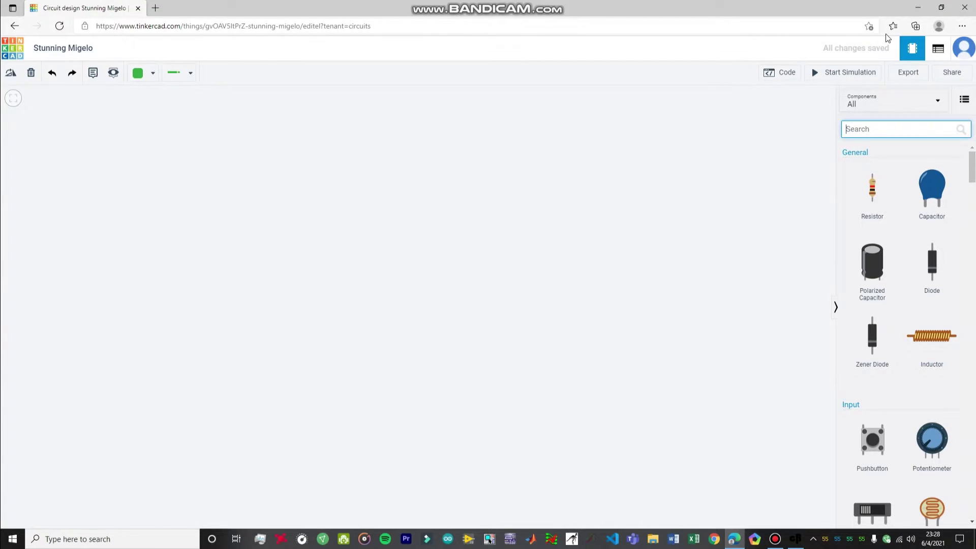
text(Bre)
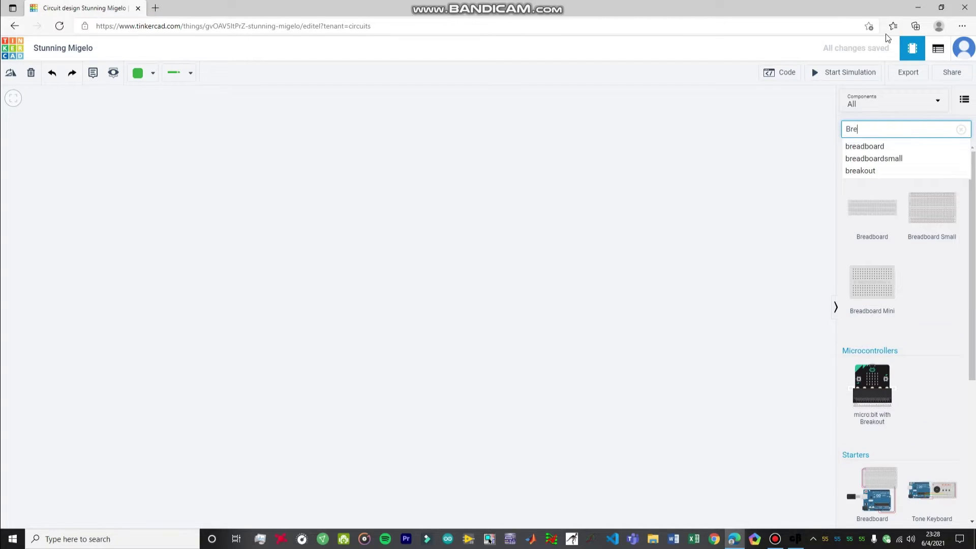
click(878, 100)
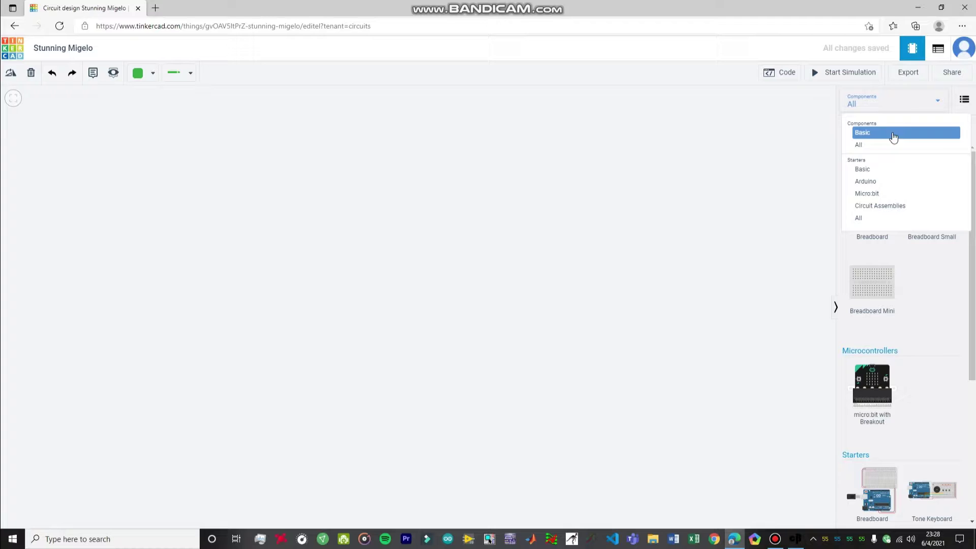
click(791, 152)
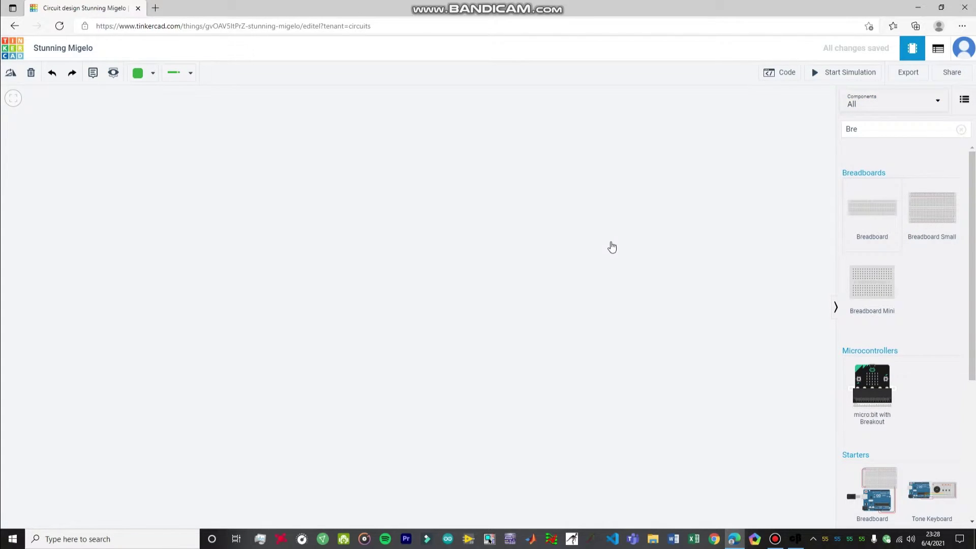
drag(604, 262, 537, 289)
scroll(421, 278, down, 3)
scroll(421, 278, down, 2)
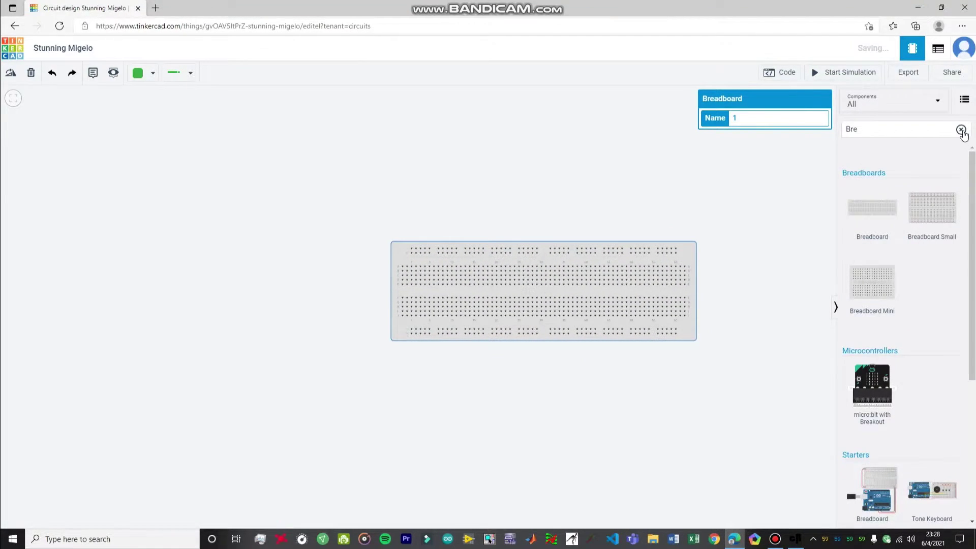
Step: Place four diodes across the breadboard's centre gap at columns 14, 17, 20 and 23, with the middle two flipped
click(961, 130)
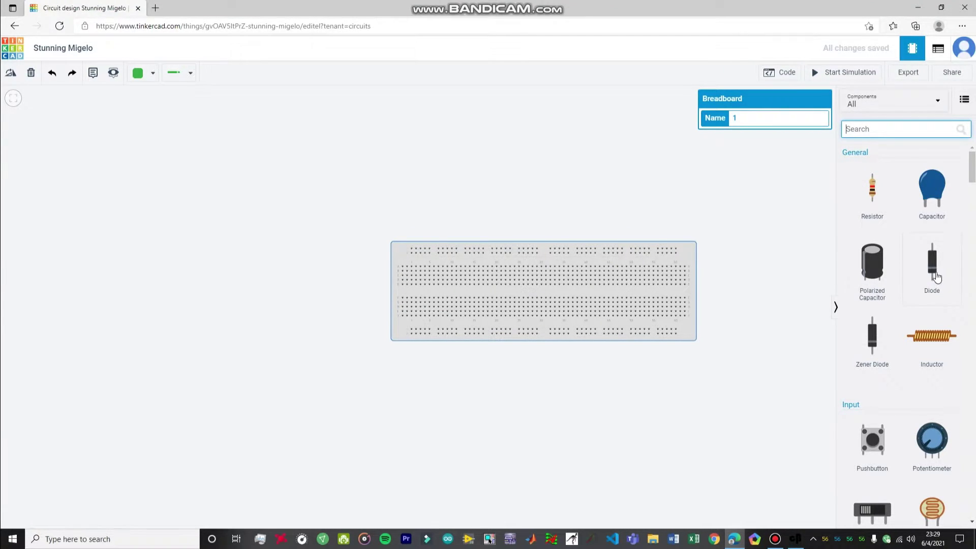
drag(936, 276, 472, 298)
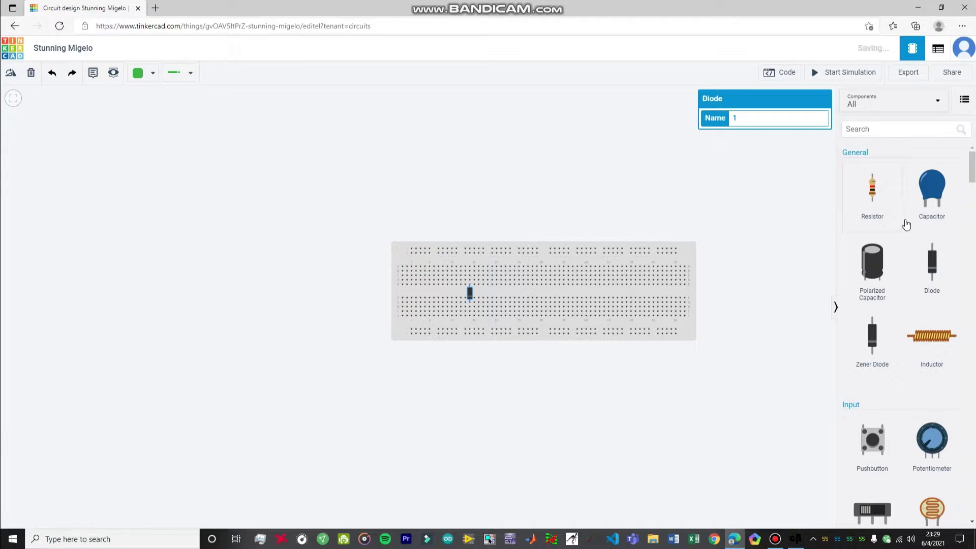
drag(932, 257, 483, 296)
key(r)
scroll(473, 285, up, 4)
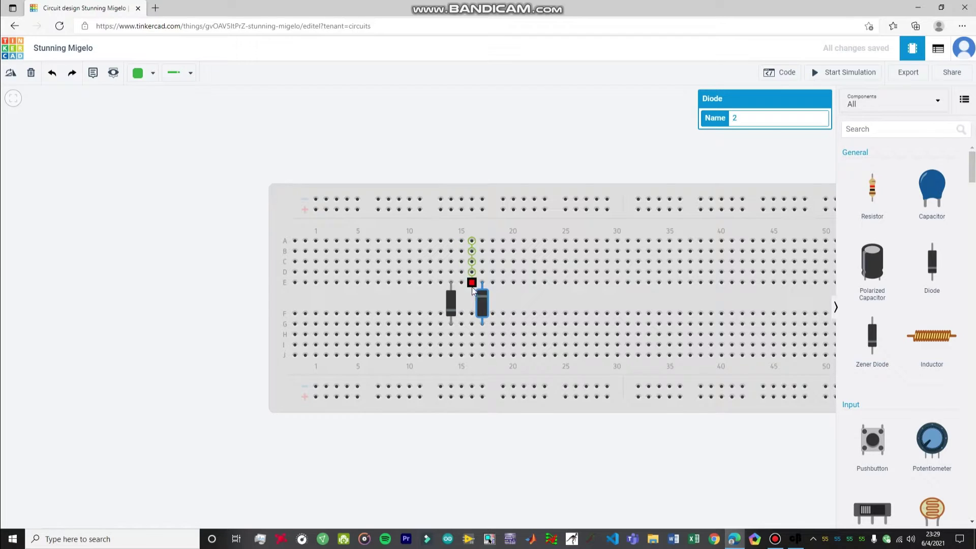
drag(933, 259, 511, 305)
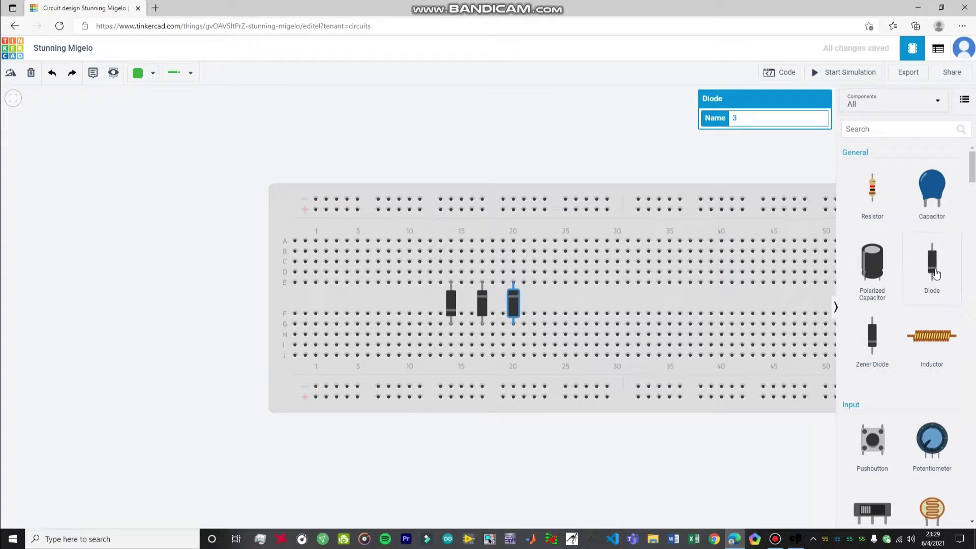
drag(917, 262, 547, 305)
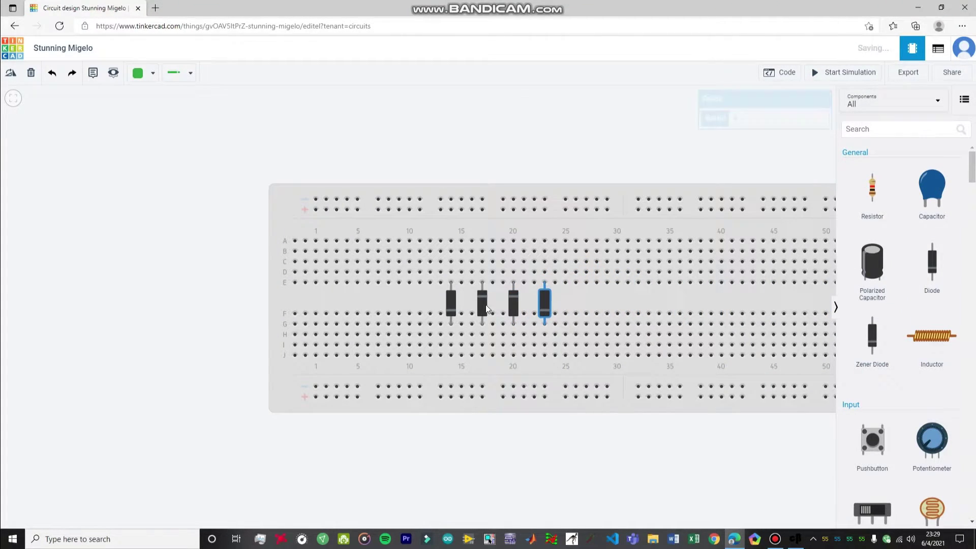
click(451, 304)
click(547, 310)
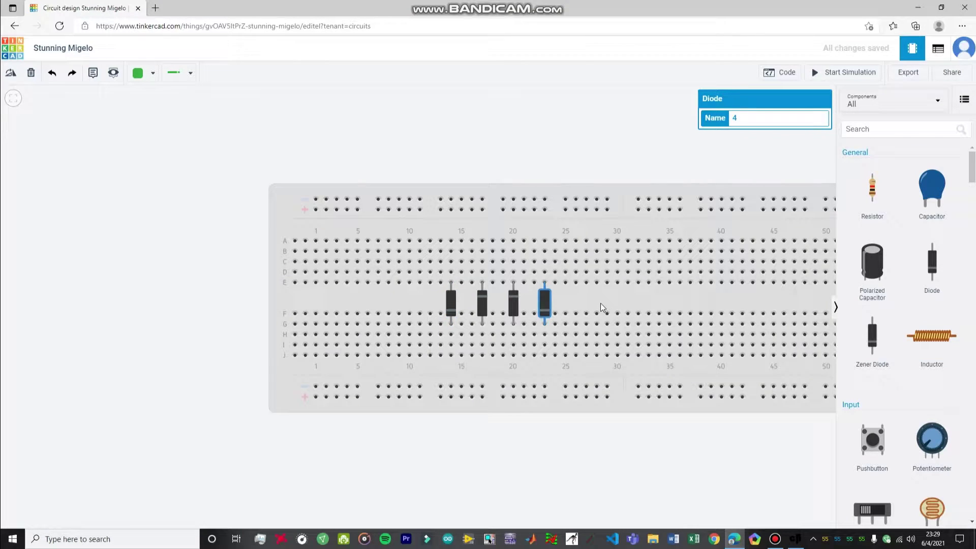
Step: Search the components for "Fun" and place a Function Generator above the breadboard
key(ctrl+a)
scroll(636, 305, down, 2)
drag(666, 297, 469, 303)
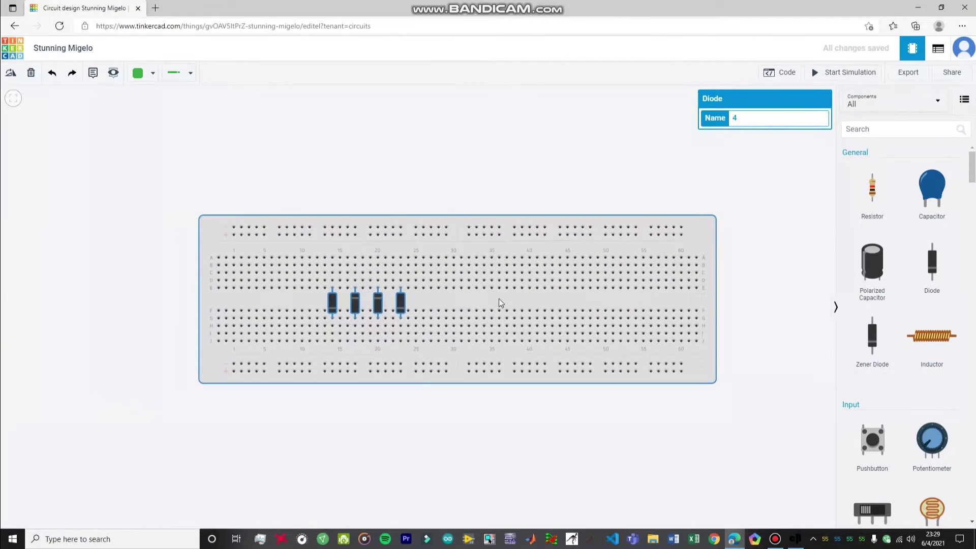
click(916, 127)
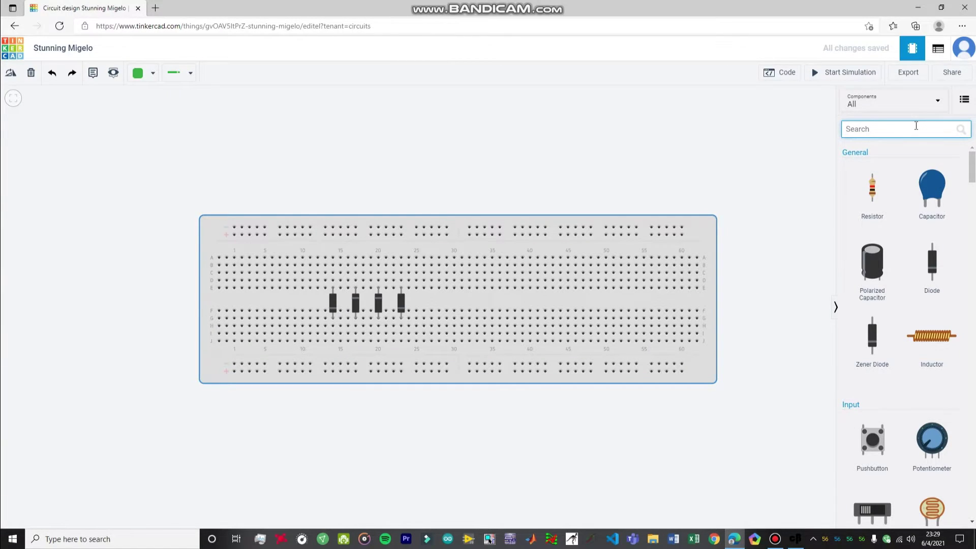
text(Fu)
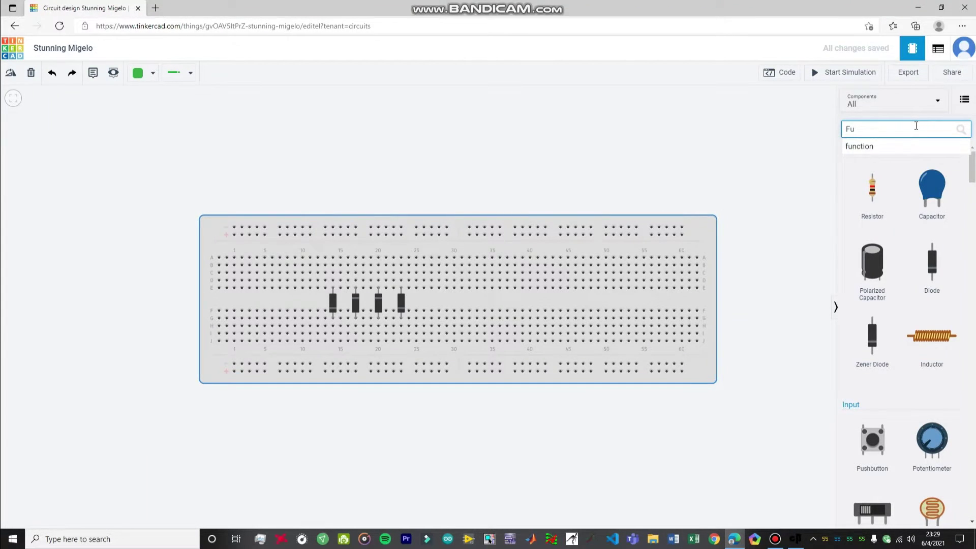
text(n)
drag(872, 209, 377, 176)
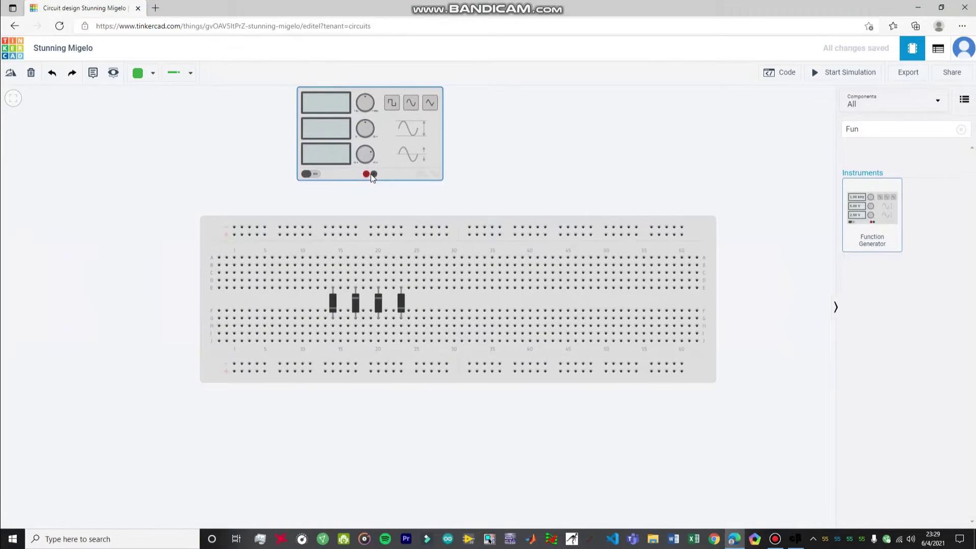
click(557, 198)
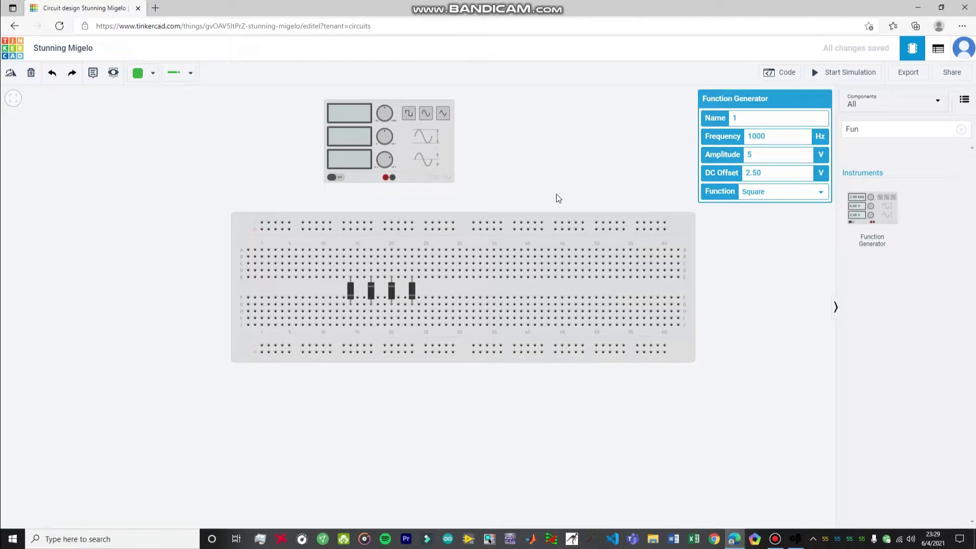
Step: Search for "Oscil" and place two oscilloscopes side by side, beyond the function generator and above the breadboard
click(870, 135)
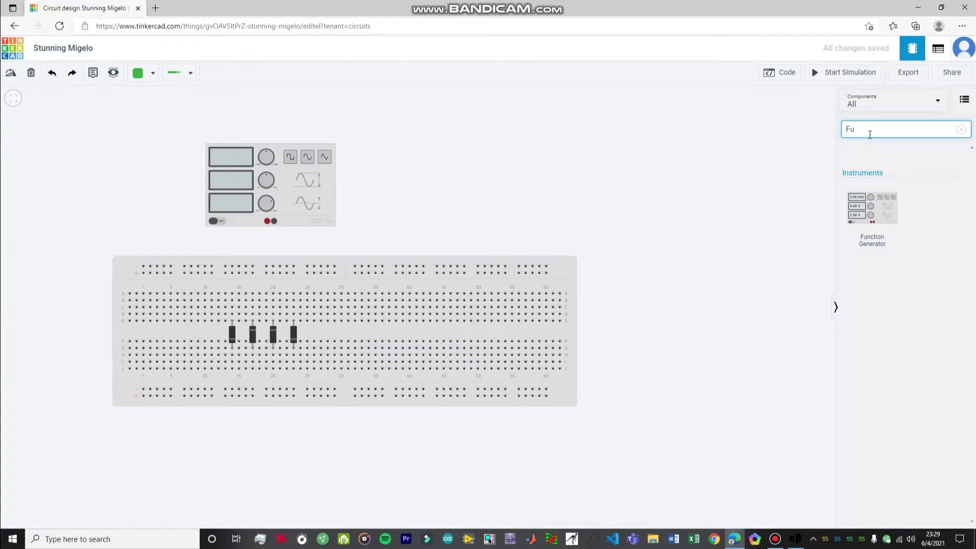
key(BackSpace)
key(BackSpace)
text(Oscilo)
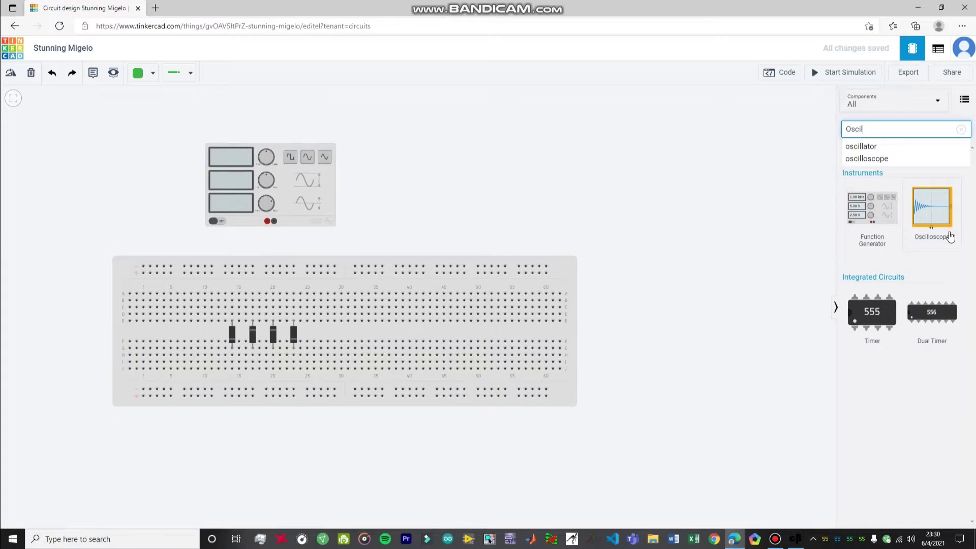
drag(932, 237, 638, 233)
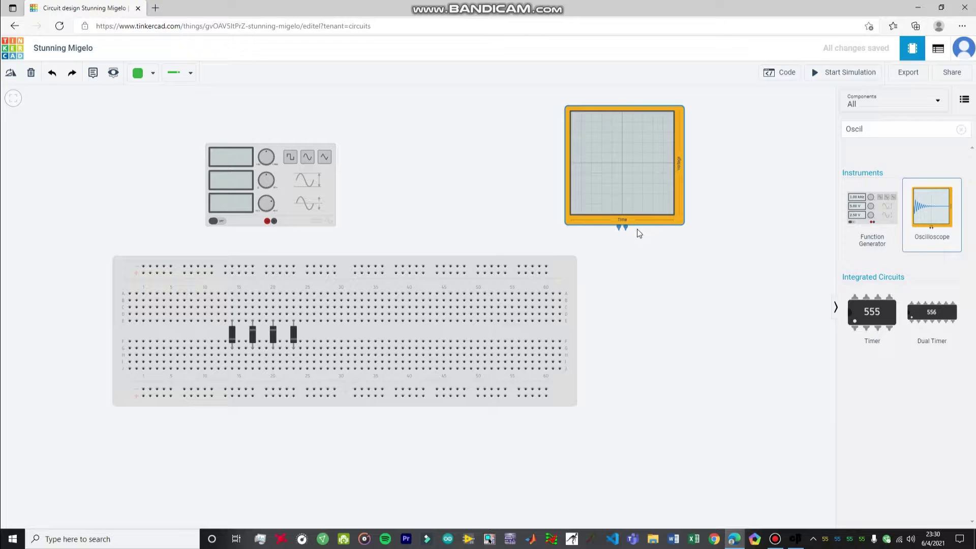
drag(937, 226, 436, 223)
drag(451, 183, 480, 191)
drag(644, 163, 635, 168)
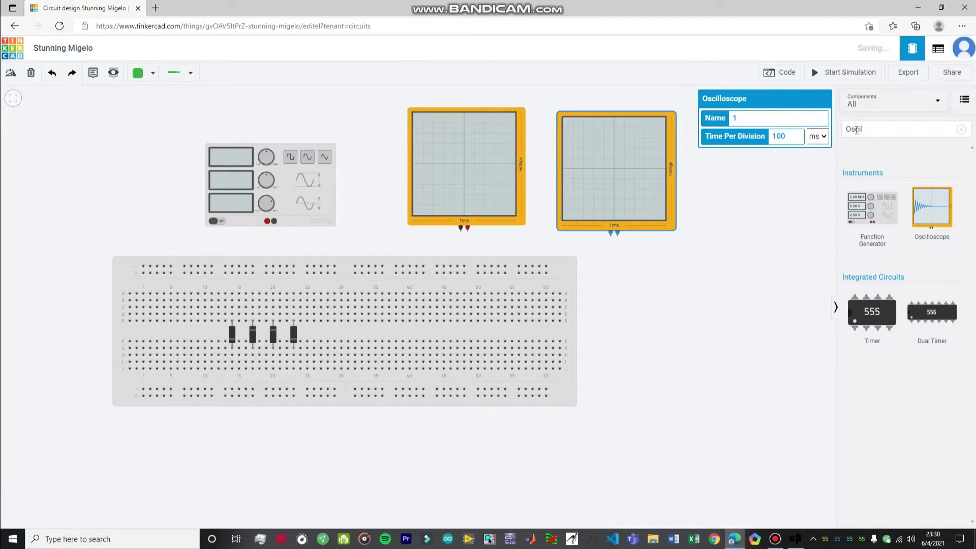
Step: Clear the component search and place a resistor across the breadboard's centre gap at column 34
click(871, 133)
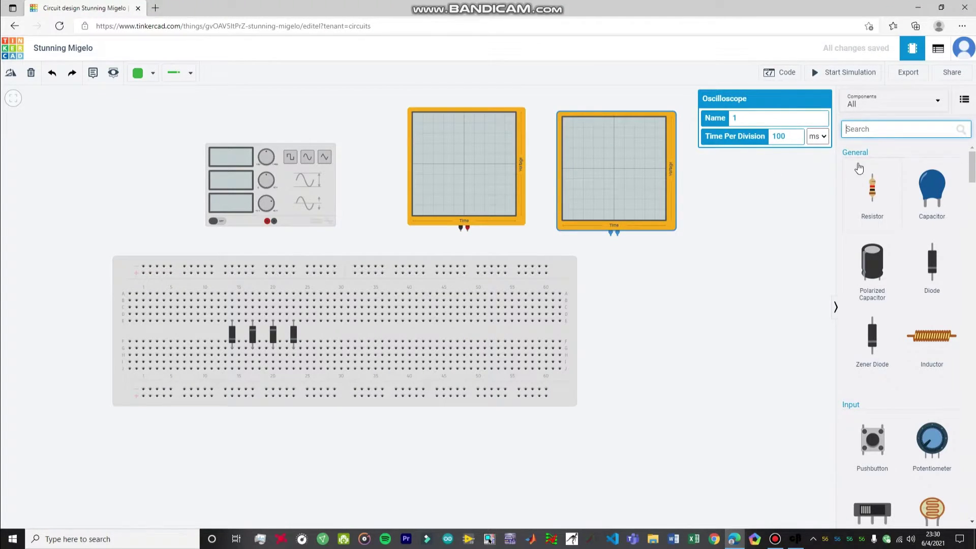
drag(877, 194, 372, 341)
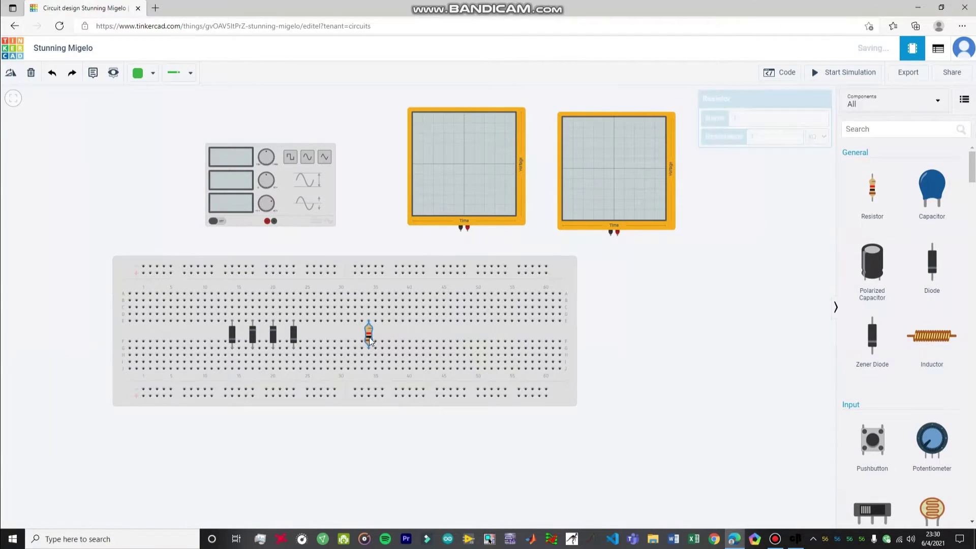
click(728, 311)
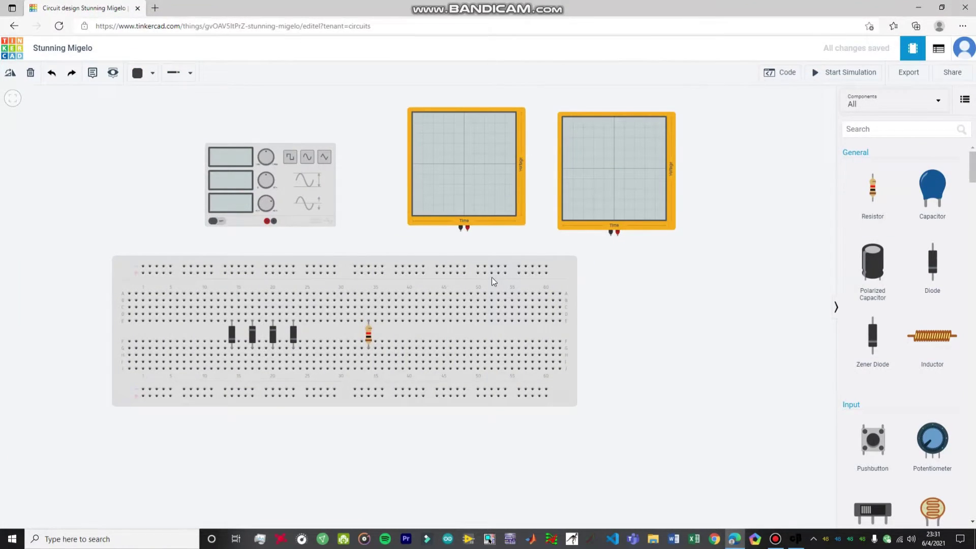
Step: Connect the lower leads of the first and fourth diodes with a red wire along row J, columns 14 to 23
click(147, 73)
click(172, 126)
click(232, 369)
click(294, 368)
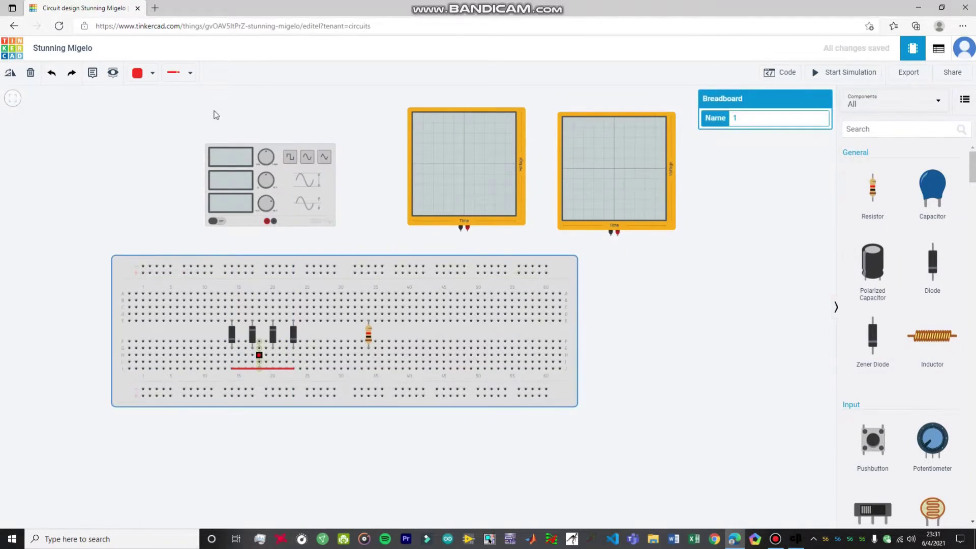
Step: Connect the lower leads of the two middle diodes with a black wire along row H, columns 17 to 20
click(144, 73)
click(157, 105)
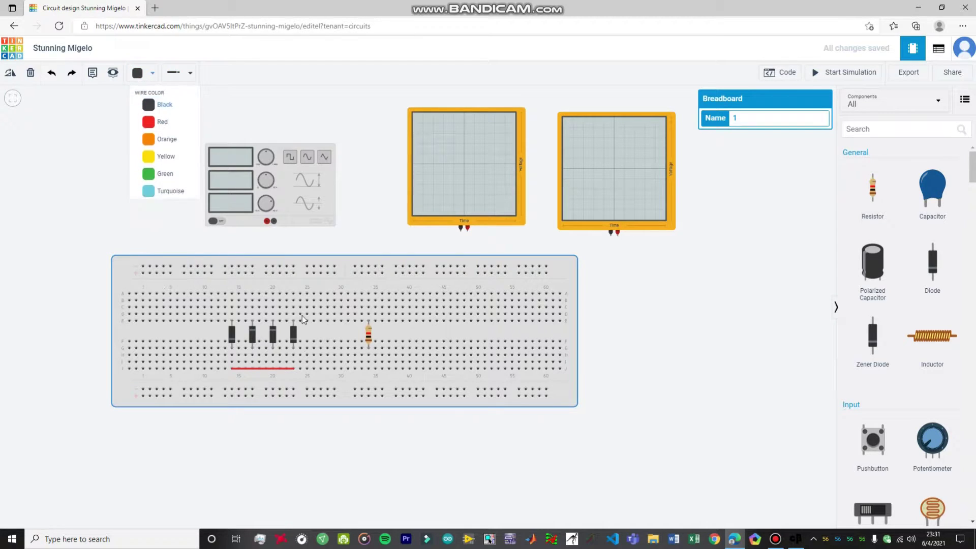
click(252, 355)
click(273, 355)
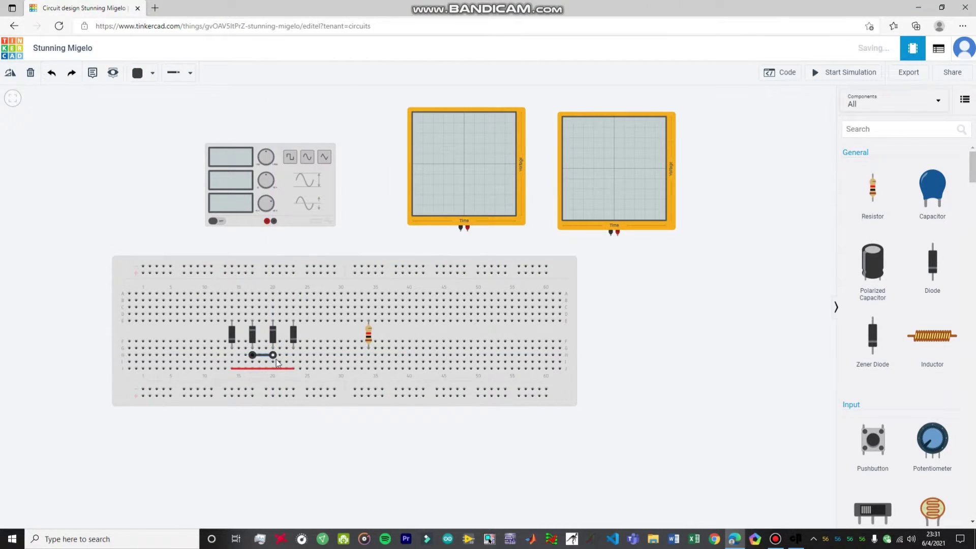
Step: Join the diodes' upper leads in pairs with yellow wires along row D, columns 14 to 17 and 20 to 23
click(147, 73)
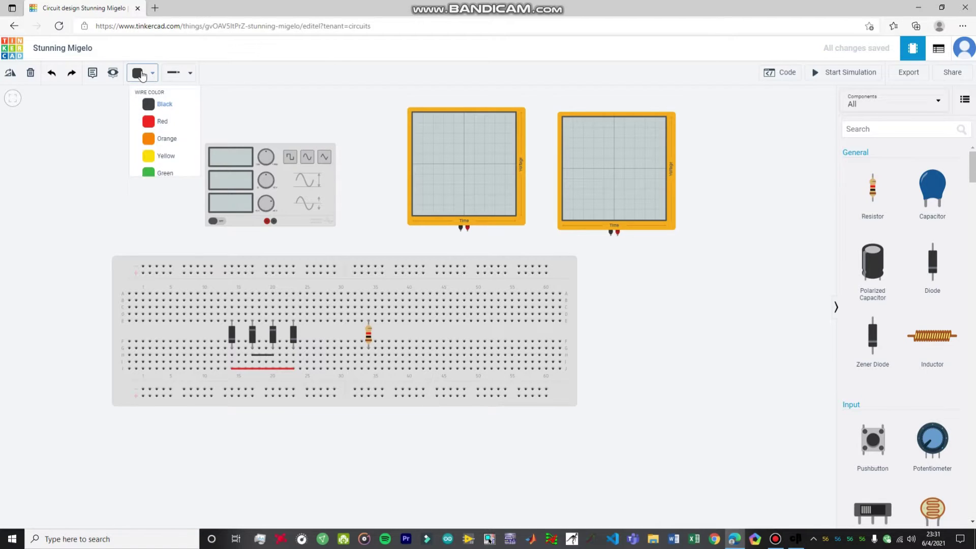
click(163, 159)
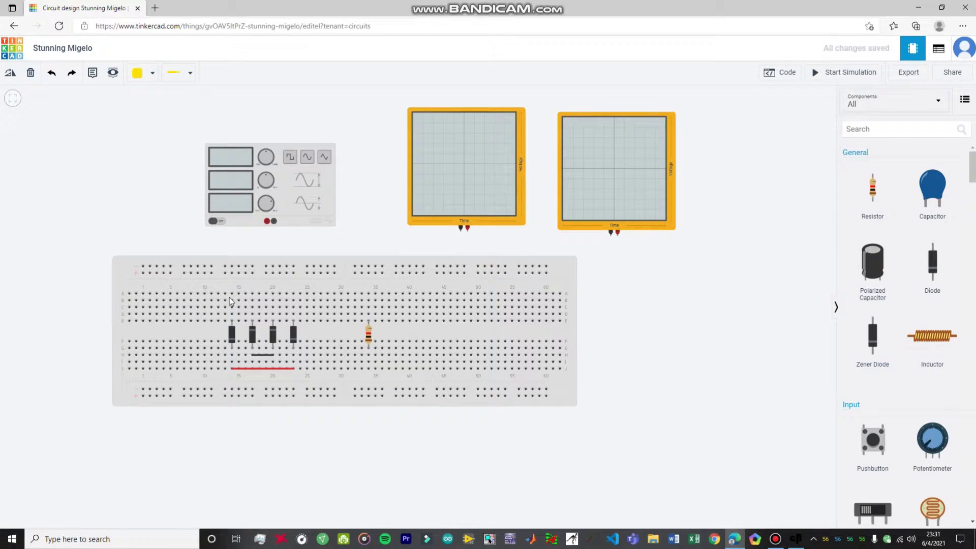
click(232, 314)
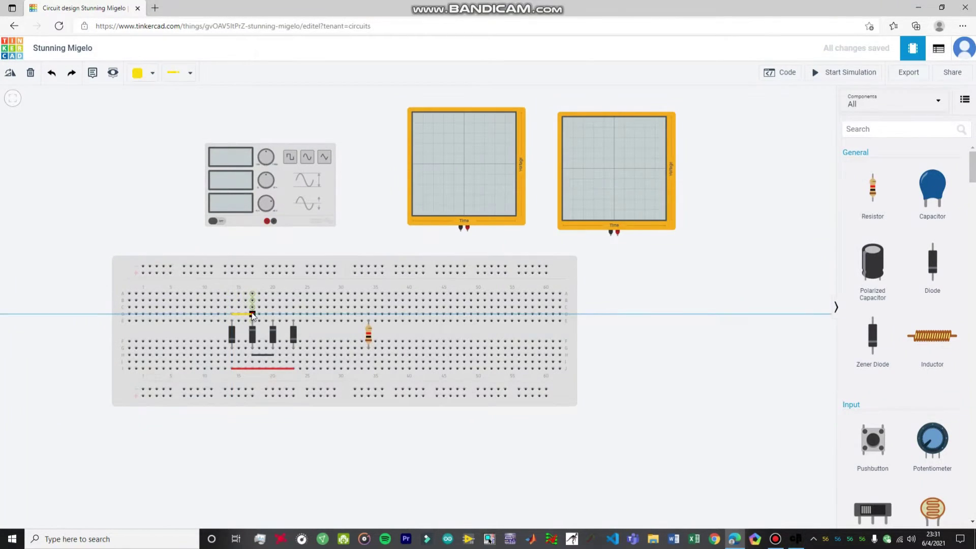
click(252, 314)
click(273, 314)
click(293, 315)
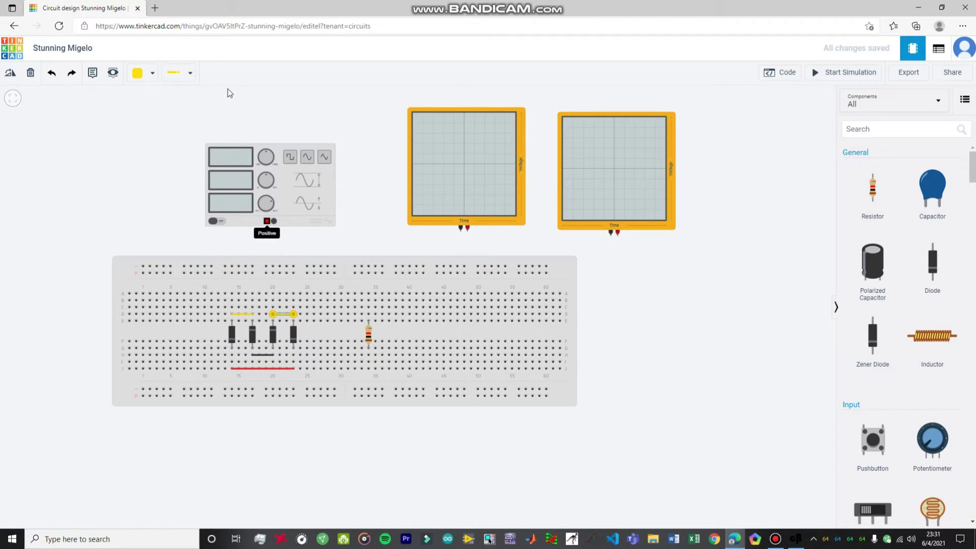
Step: Connect the fourth diode's lower lead to the resistor's lower lead with a red wire along row I, columns 23 to 34
click(176, 212)
click(145, 76)
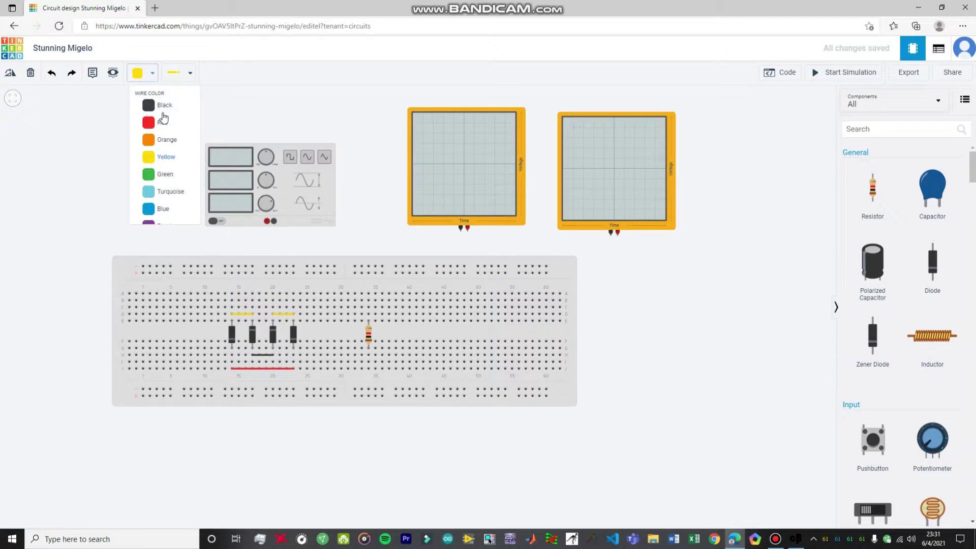
click(153, 124)
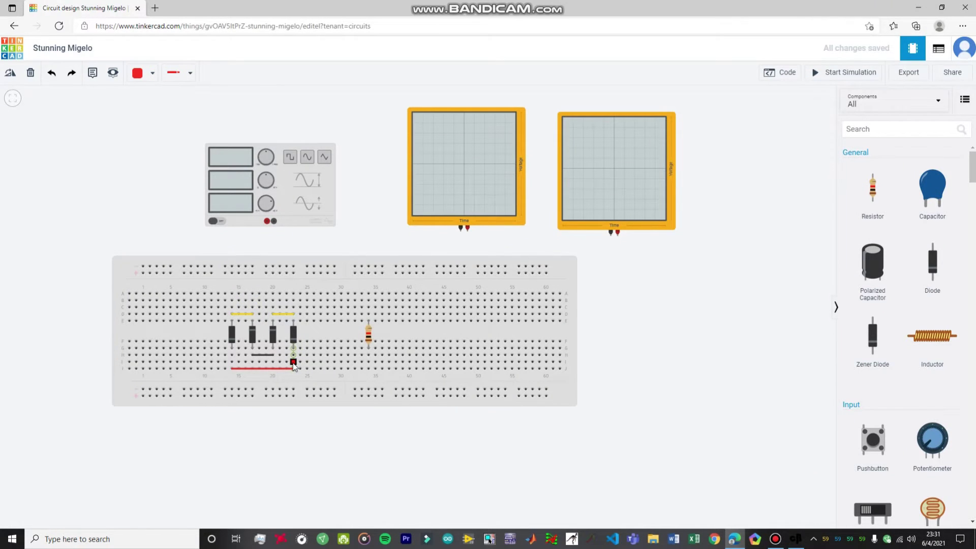
click(293, 362)
click(368, 362)
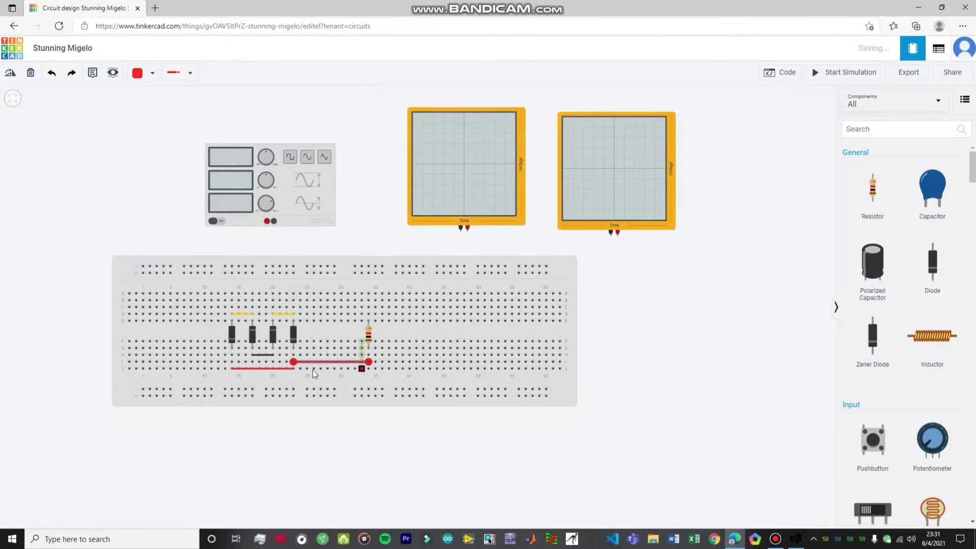
click(138, 73)
click(159, 109)
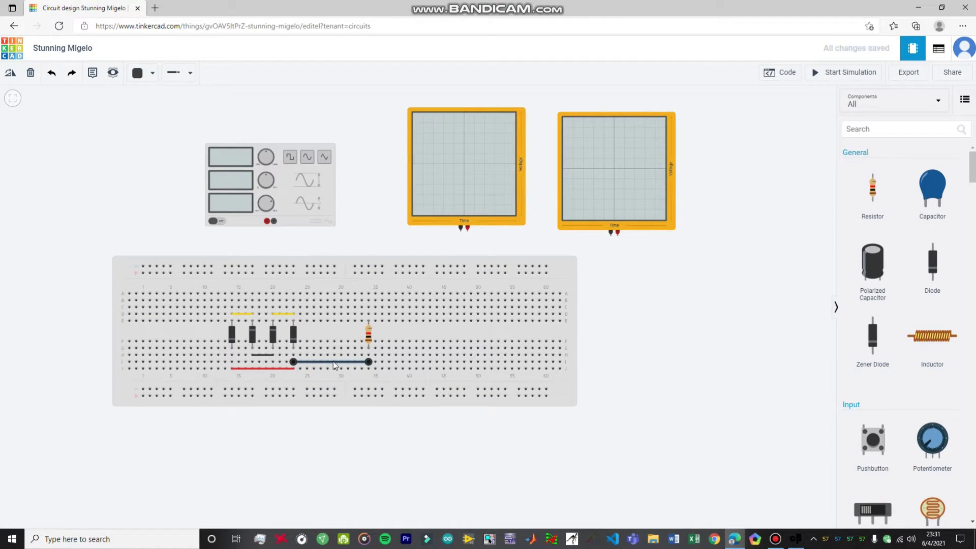
click(138, 74)
click(162, 122)
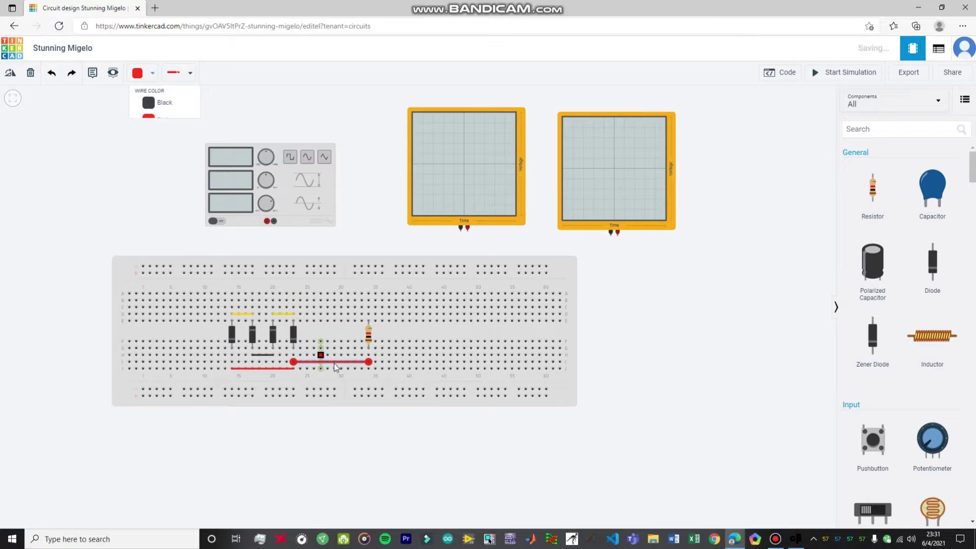
click(152, 172)
Step: Wire column 20, row I to the resistor's upper lead at column 34, row D in black, with right-angle bends at column 30
click(139, 73)
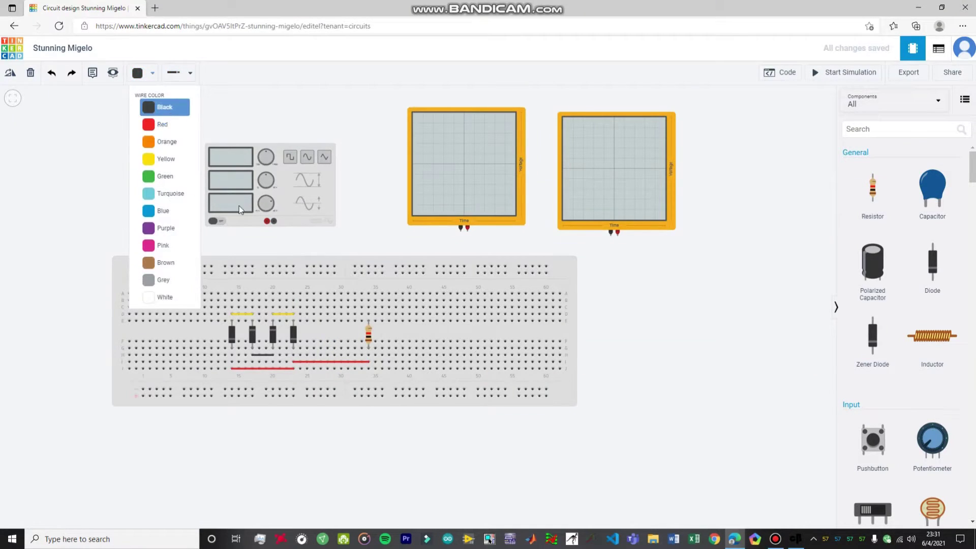
click(273, 361)
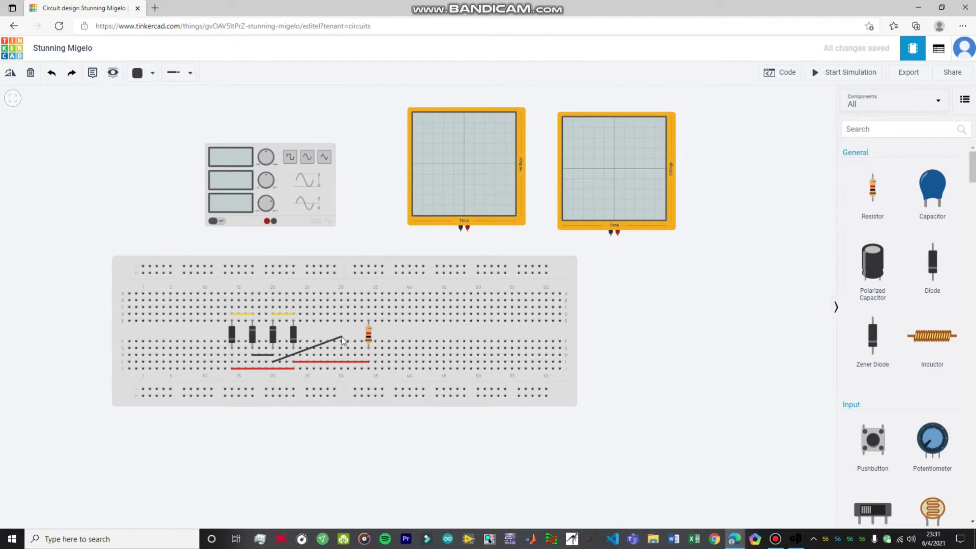
click(342, 336)
click(341, 326)
click(369, 314)
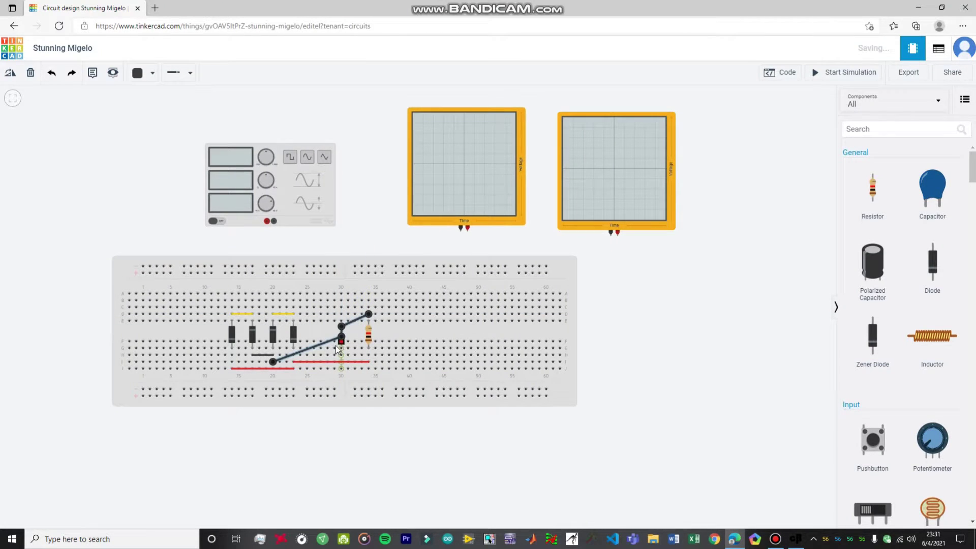
drag(341, 338, 343, 363)
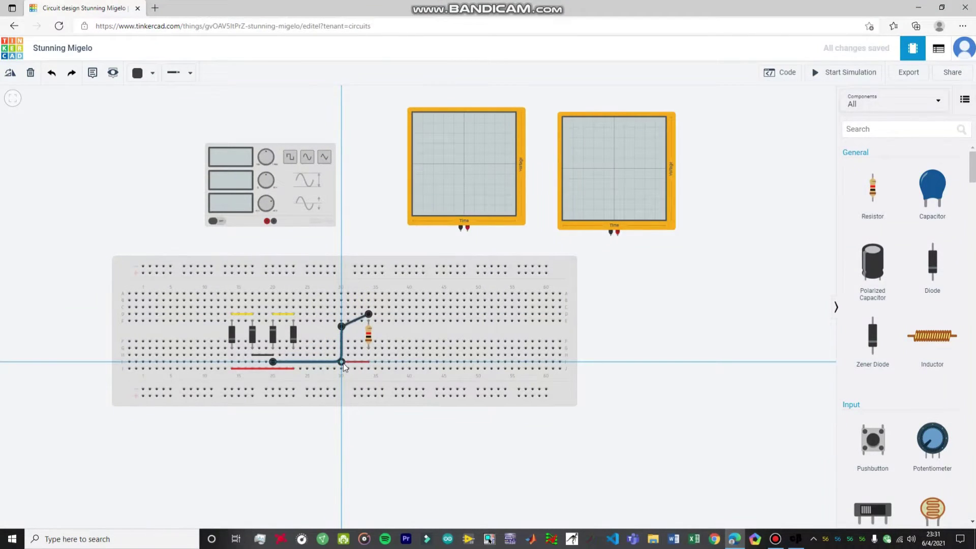
drag(341, 326, 342, 314)
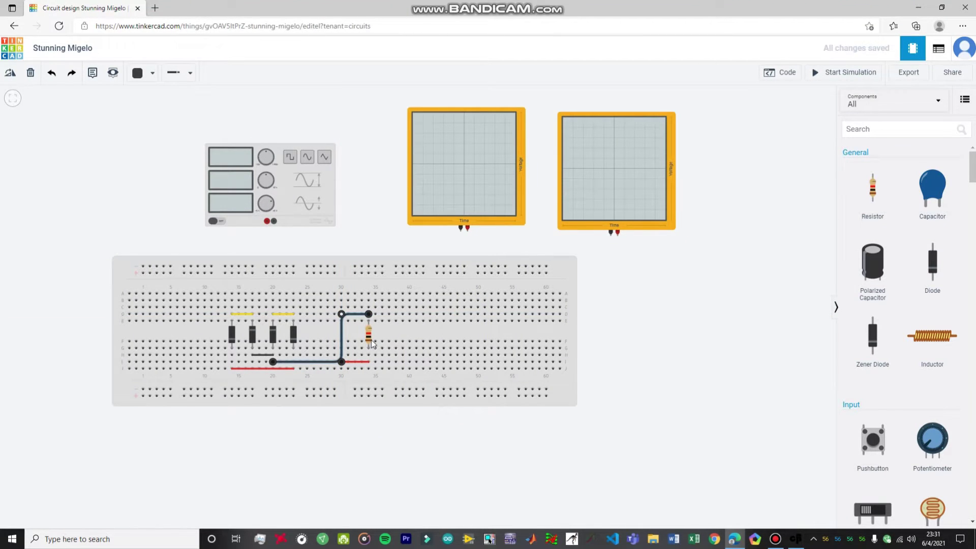
click(415, 337)
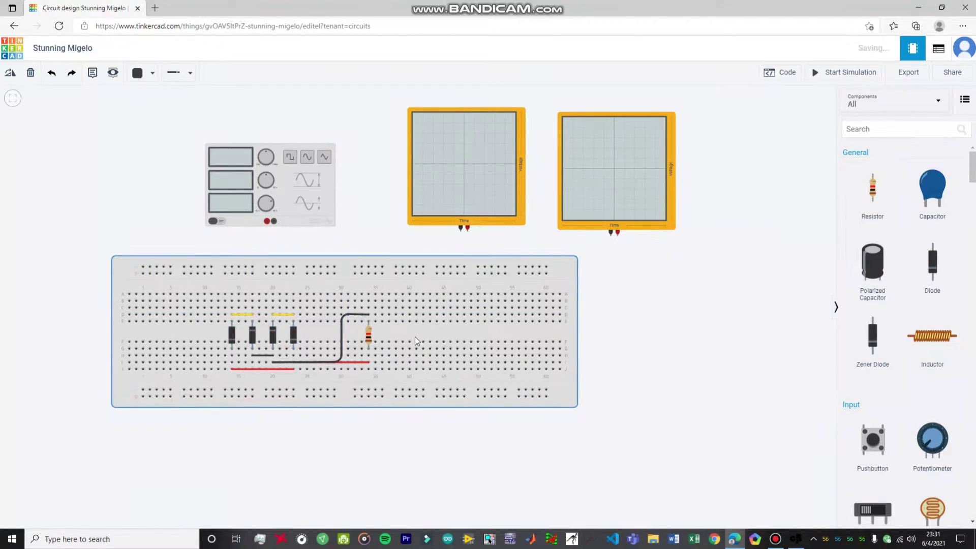
Step: Connect the function generator's negative terminal to row A, column 23 with a black wire and its positive terminal to column 14 with a red wire
click(274, 221)
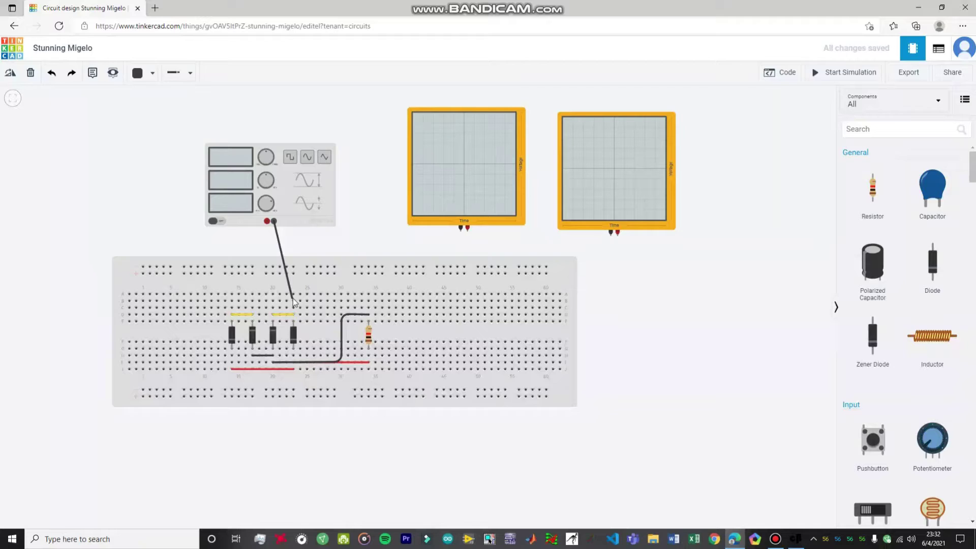
click(293, 294)
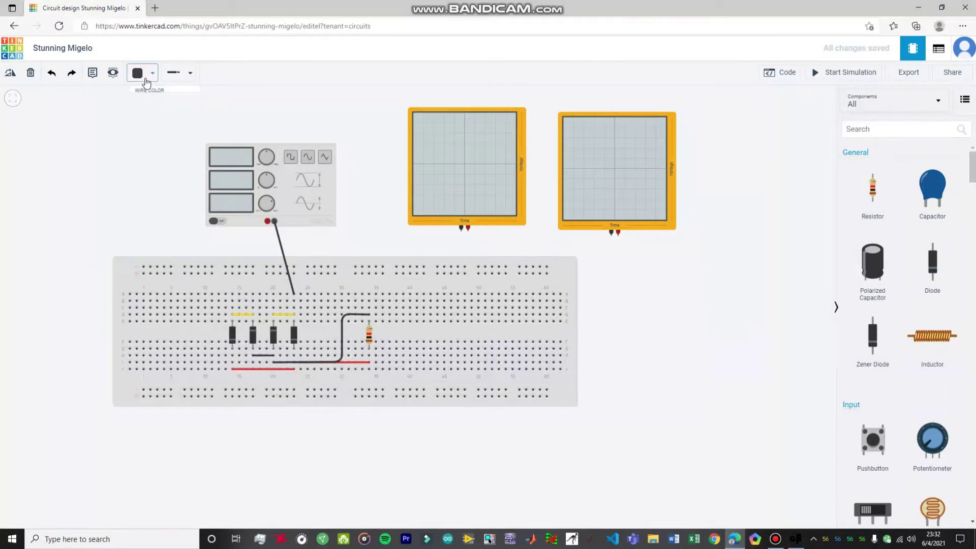
click(141, 73)
click(148, 124)
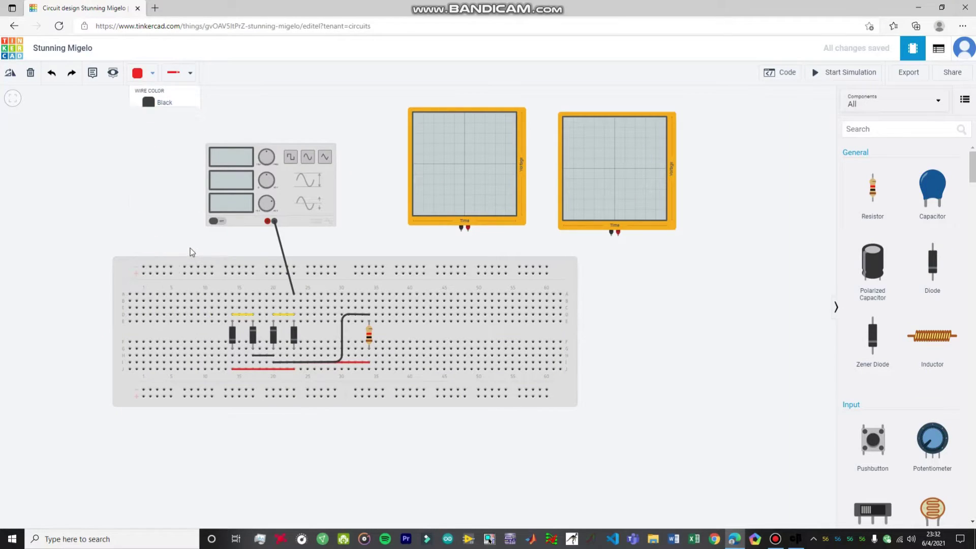
click(268, 221)
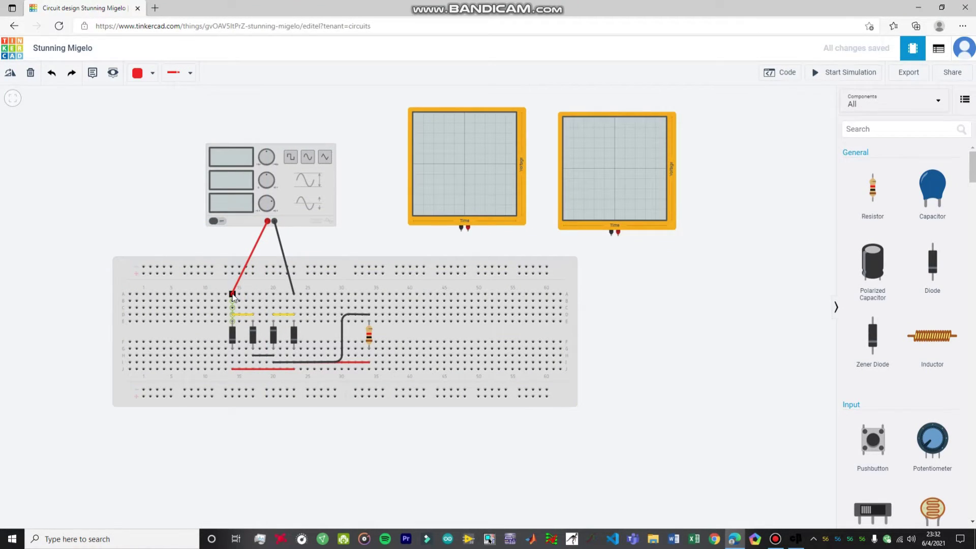
click(232, 293)
Step: Shift the function generator slightly away from the oscilloscopes and move the first oscilloscope closer to it
drag(246, 203, 236, 199)
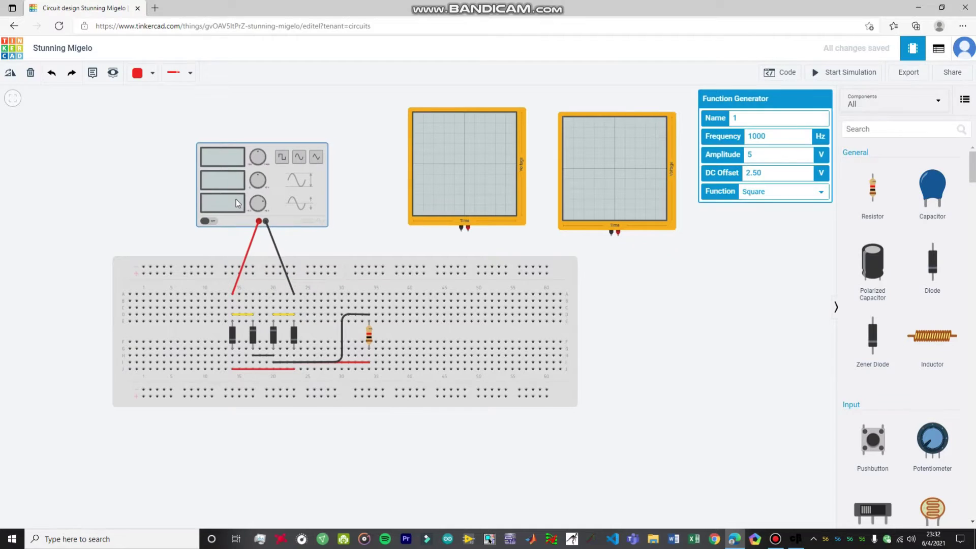
click(356, 202)
drag(459, 201, 412, 192)
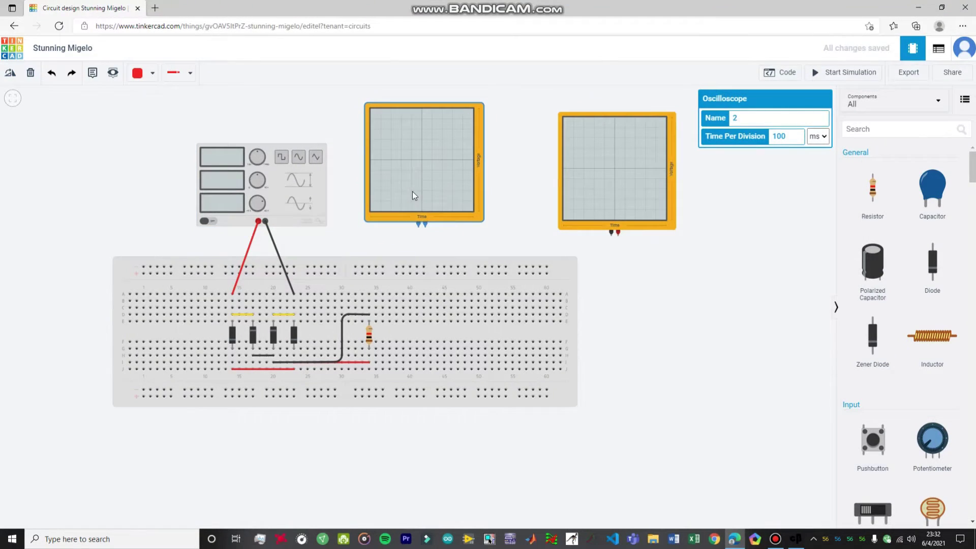
click(479, 232)
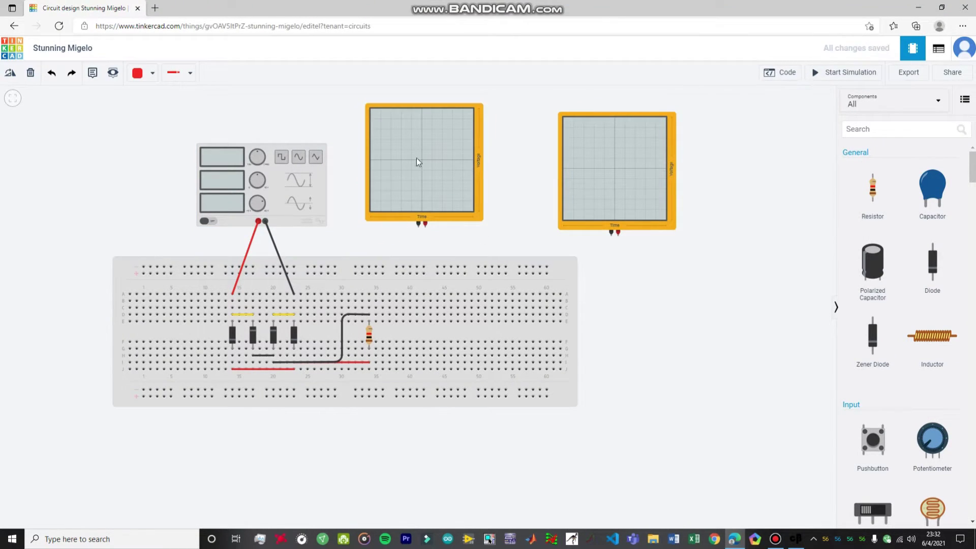
Step: Connect the first oscilloscope's negative terminal to row B, column 23 with a black wire and its positive terminal to column 14 with a red wire
click(418, 224)
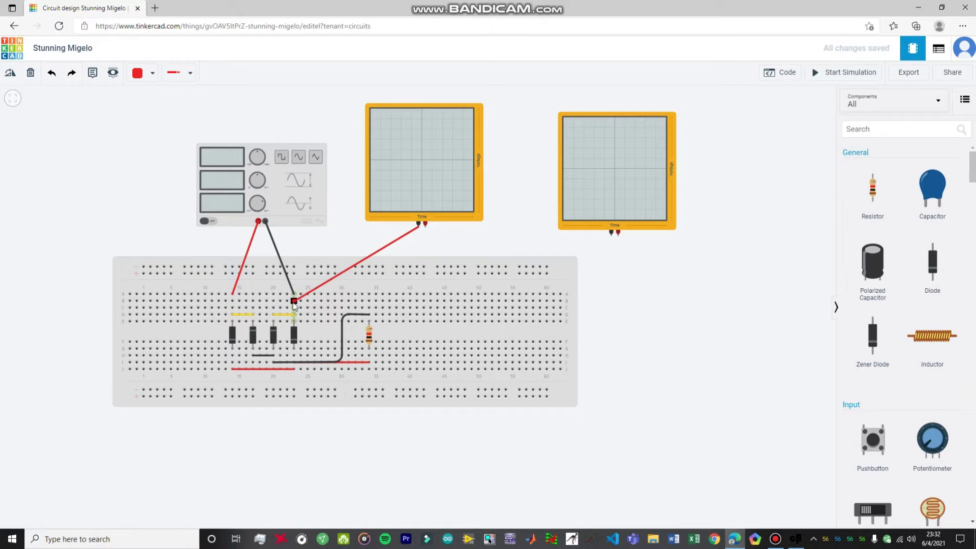
click(294, 301)
click(425, 224)
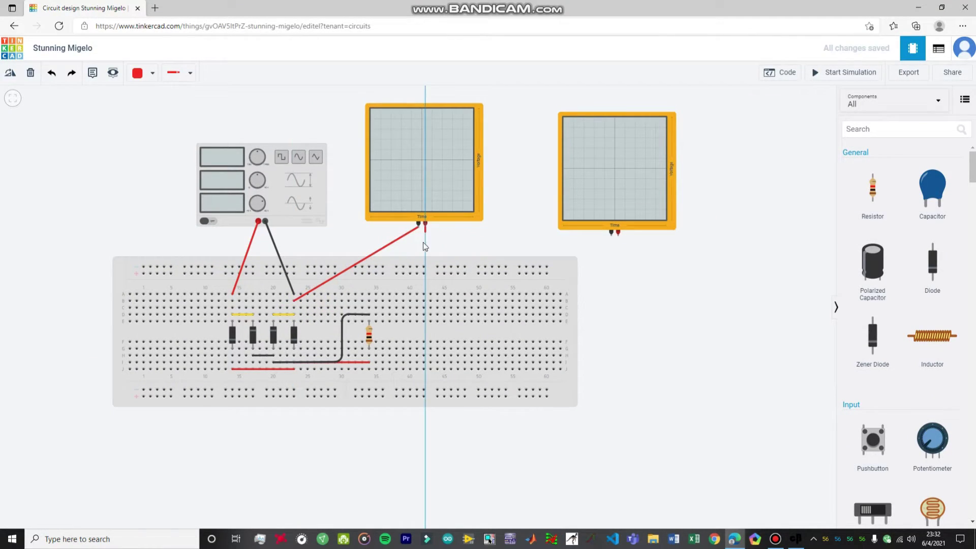
click(232, 301)
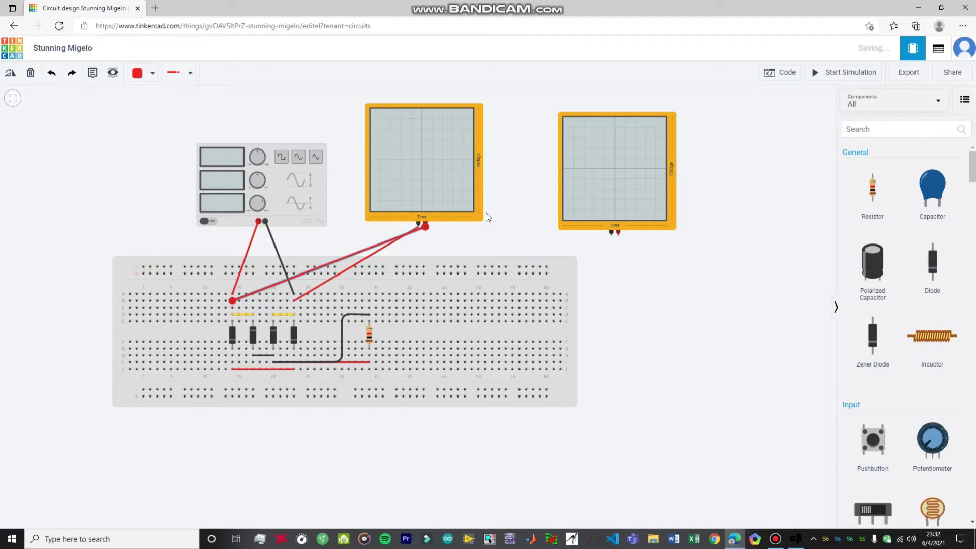
click(377, 253)
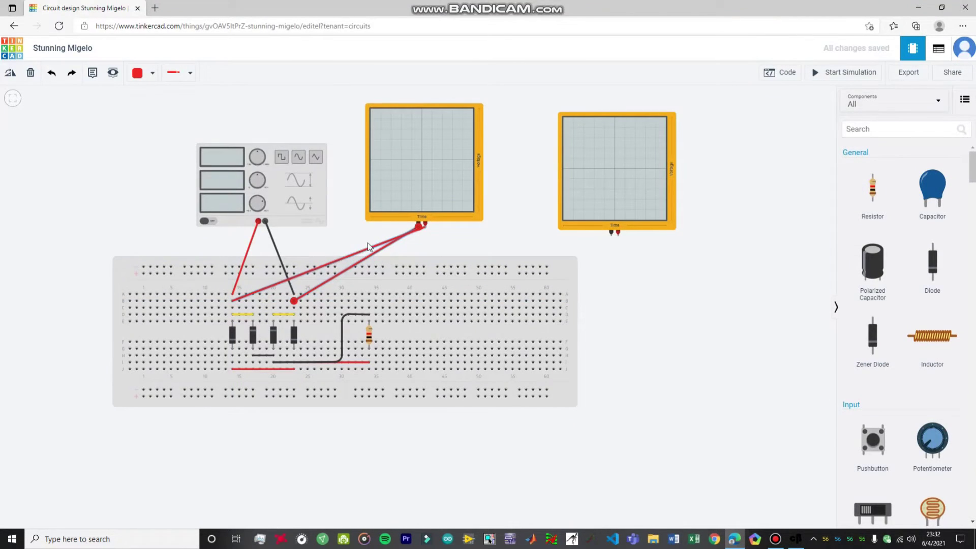
click(140, 75)
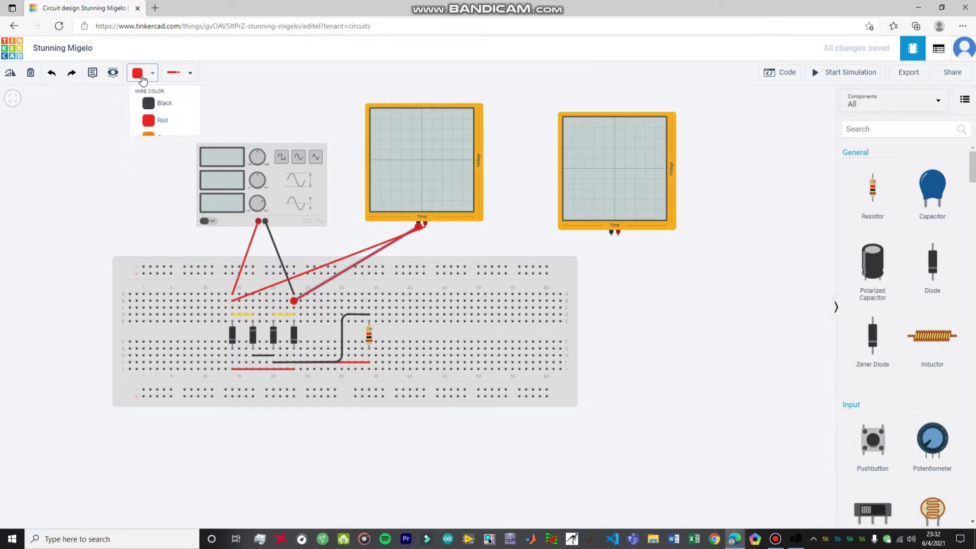
click(166, 108)
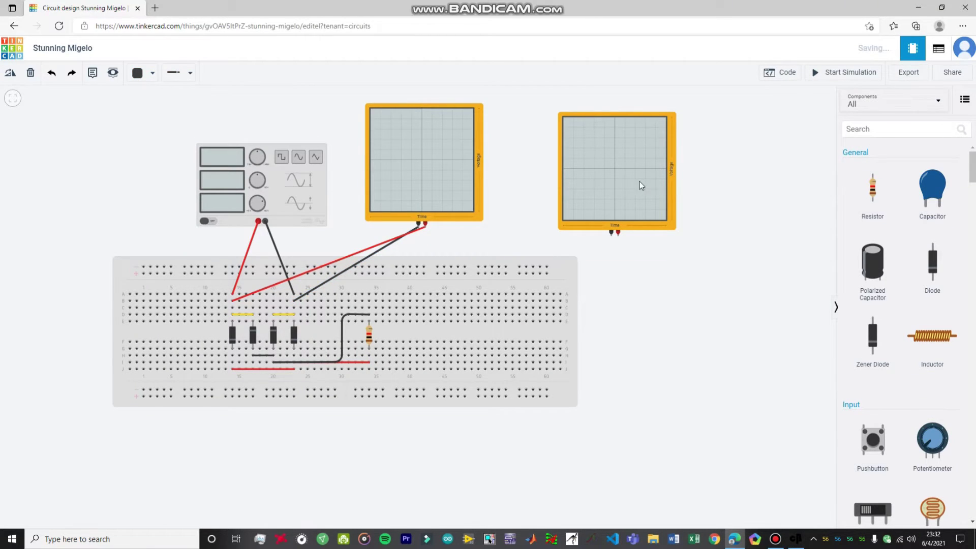
Step: Move the second oscilloscope beside the first and connect its negative terminal to row C, column 34 with a black wire
drag(640, 184, 572, 173)
click(593, 285)
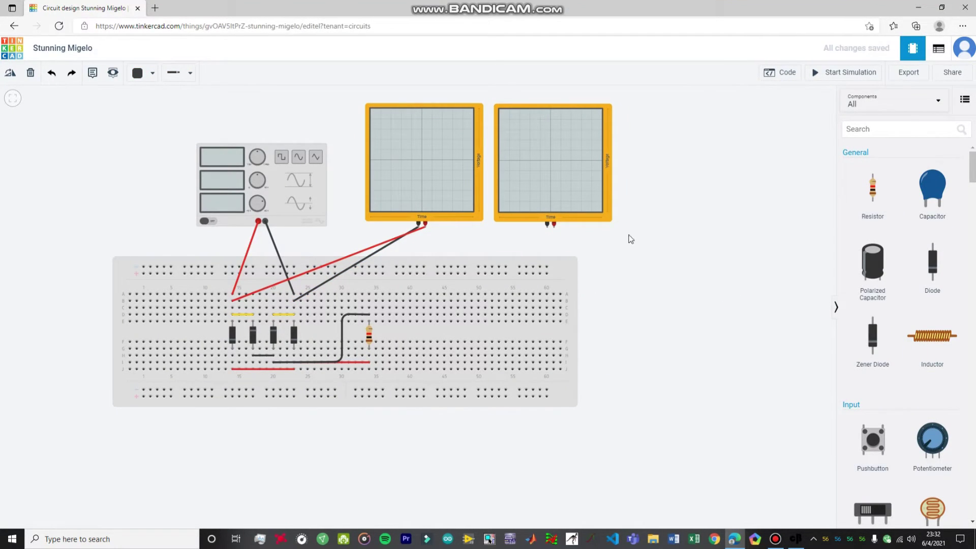
click(547, 227)
click(369, 308)
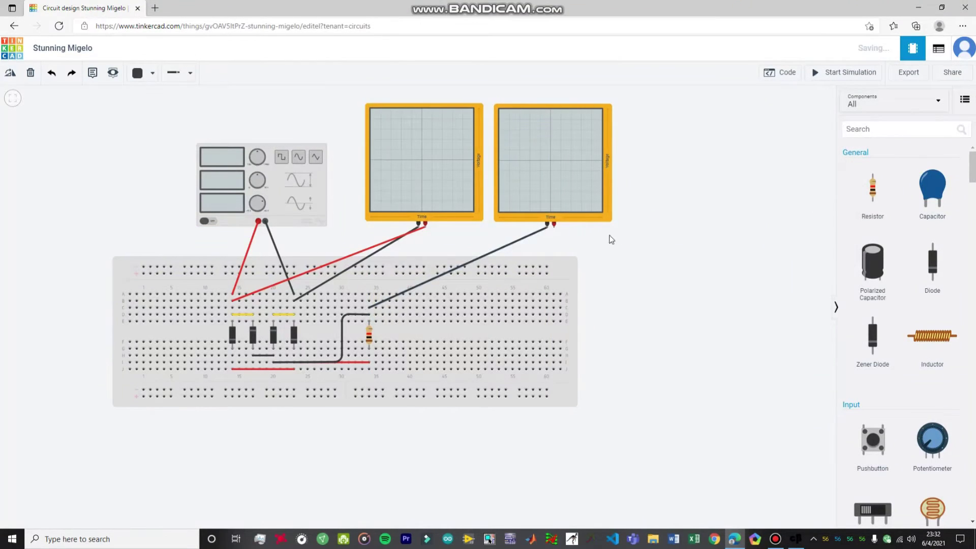
Step: Connect the second oscilloscope's positive terminal to the resistor's lower lead at row H, column 34 with a red wire
click(553, 224)
click(366, 362)
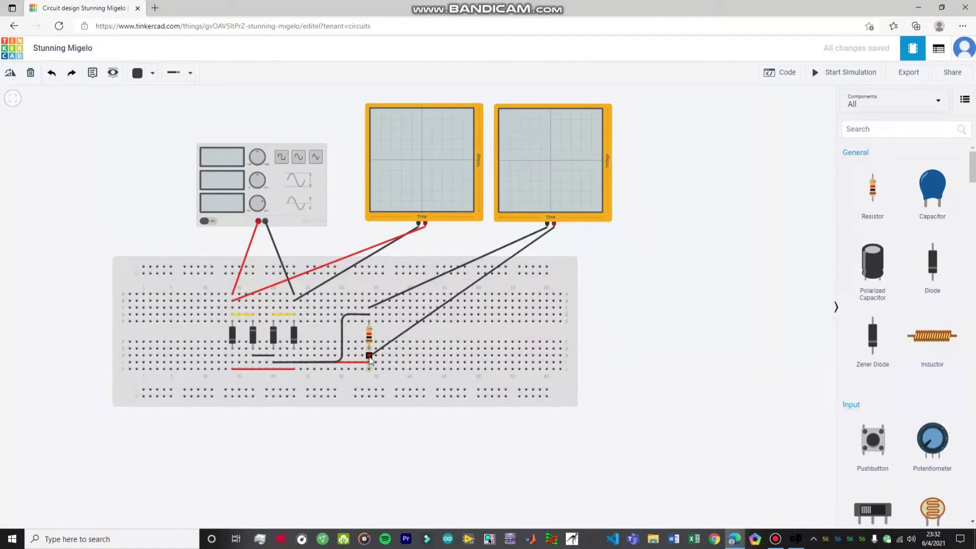
click(369, 355)
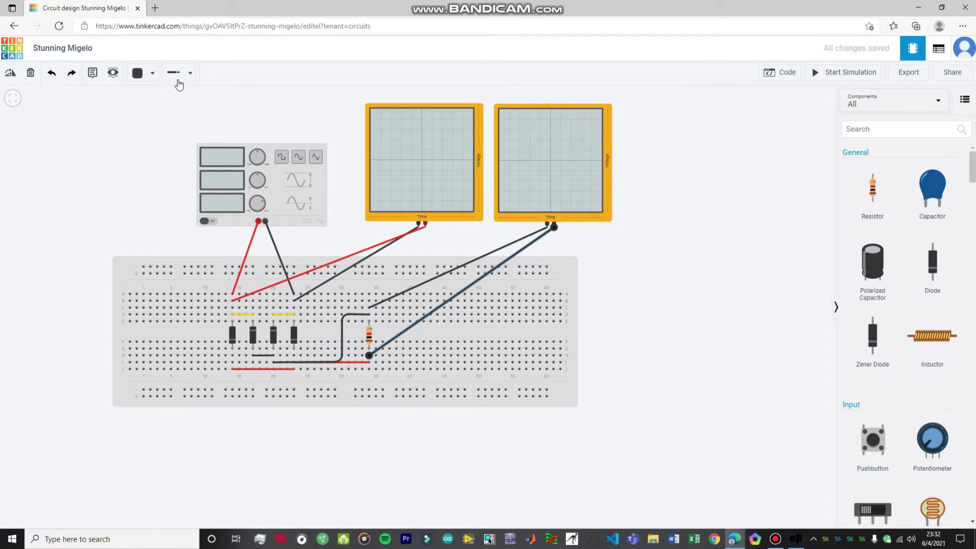
click(139, 72)
click(157, 124)
click(606, 245)
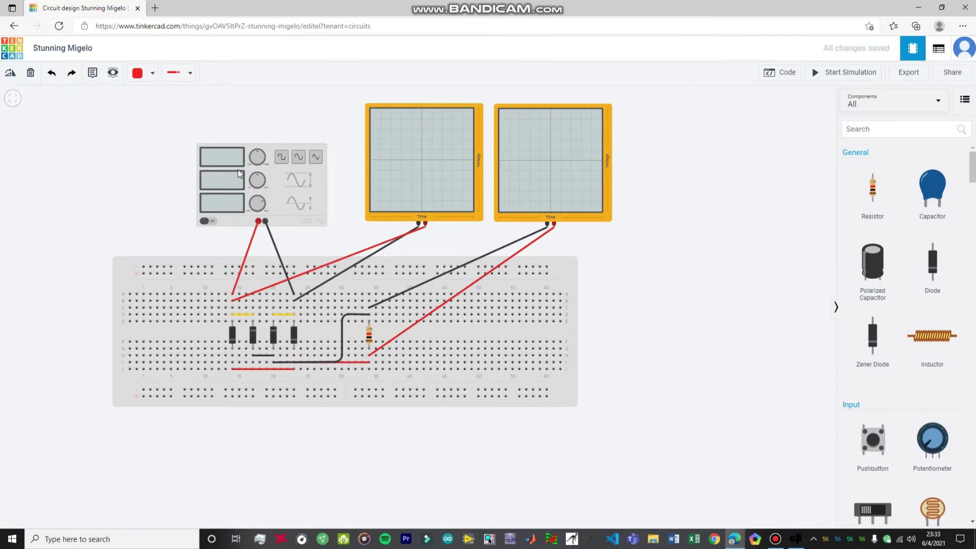
Step: Configure the function generator's signal values, including its DC offset, and select its waveform function
click(222, 179)
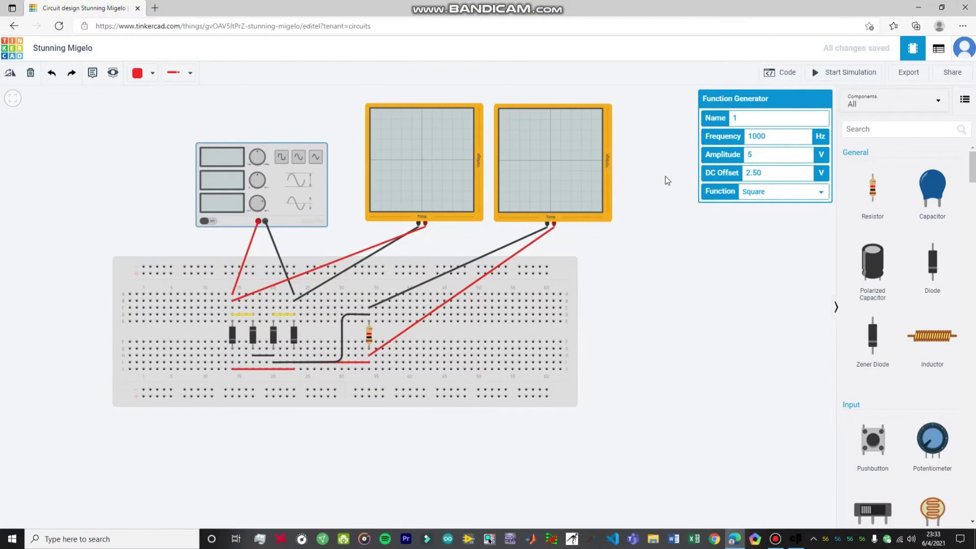
key(BackSpace)
key(BackSpace)
key(BackSpace)
key(BackSpace)
text(10)
click(777, 175)
key(BackSpace)
click(776, 191)
click(760, 216)
click(763, 265)
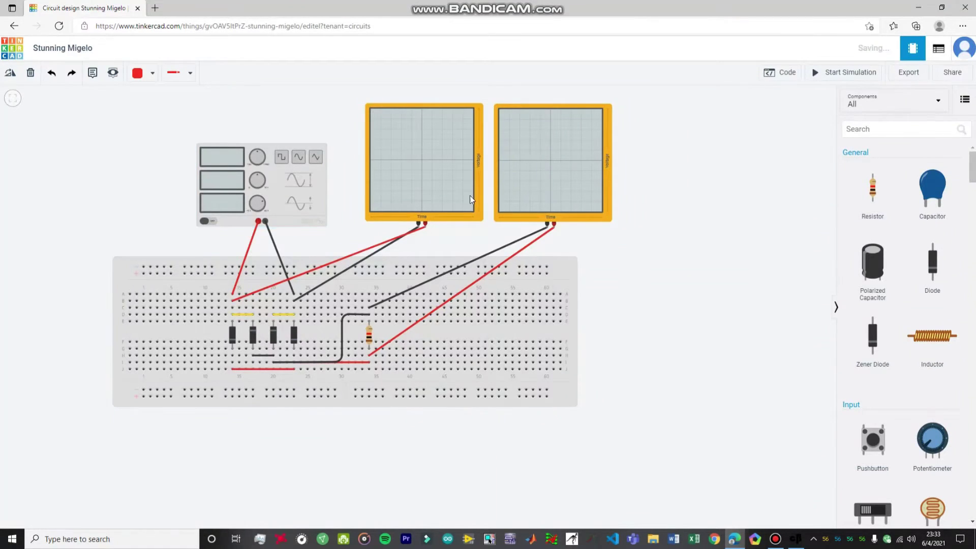
Step: Set the first oscilloscope's time per division to 1 ms
click(459, 178)
click(794, 135)
key(BackSpace)
key(BackSpace)
key(BackSpace)
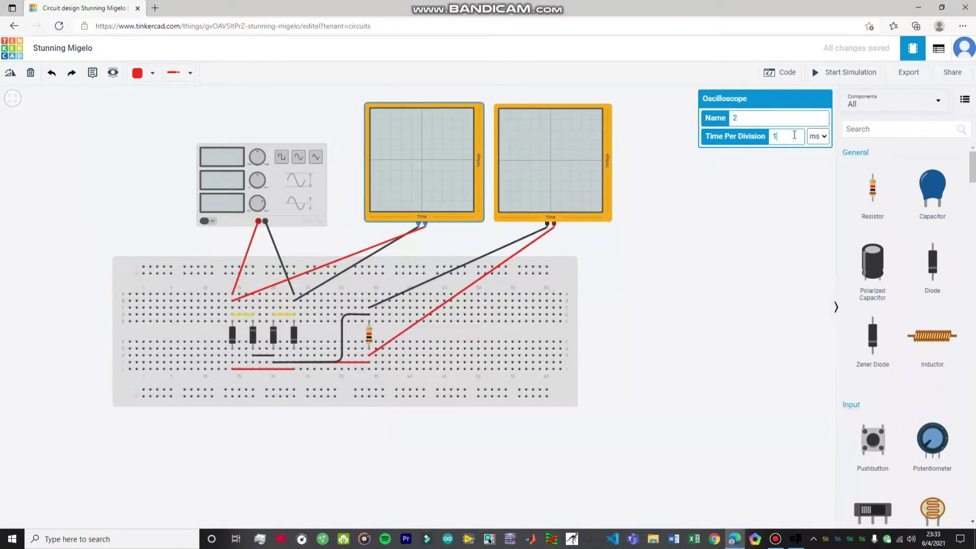
text(1)
Step: Replace the second oscilloscope's time per division value
click(569, 152)
click(799, 138)
key(BackSpace)
key(BackSpace)
key(BackSpace)
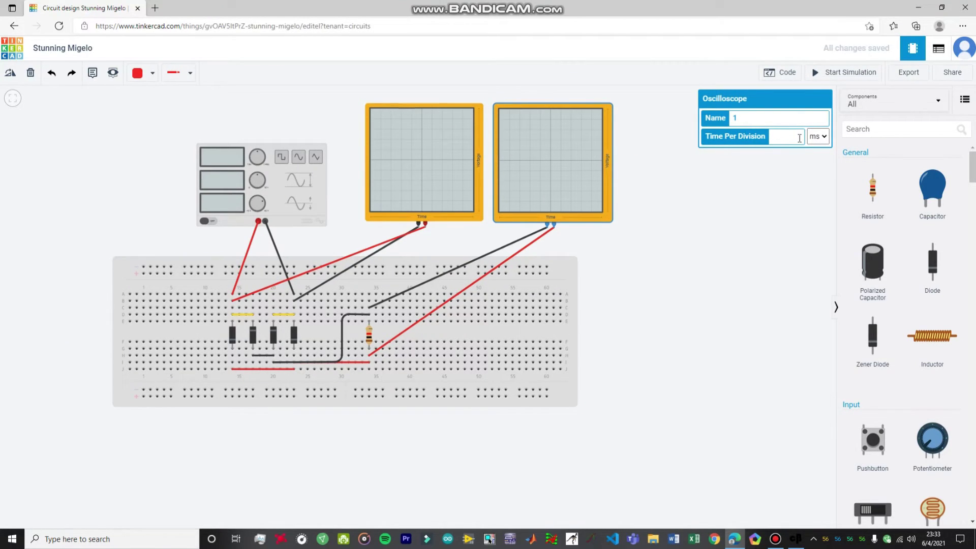
click(734, 247)
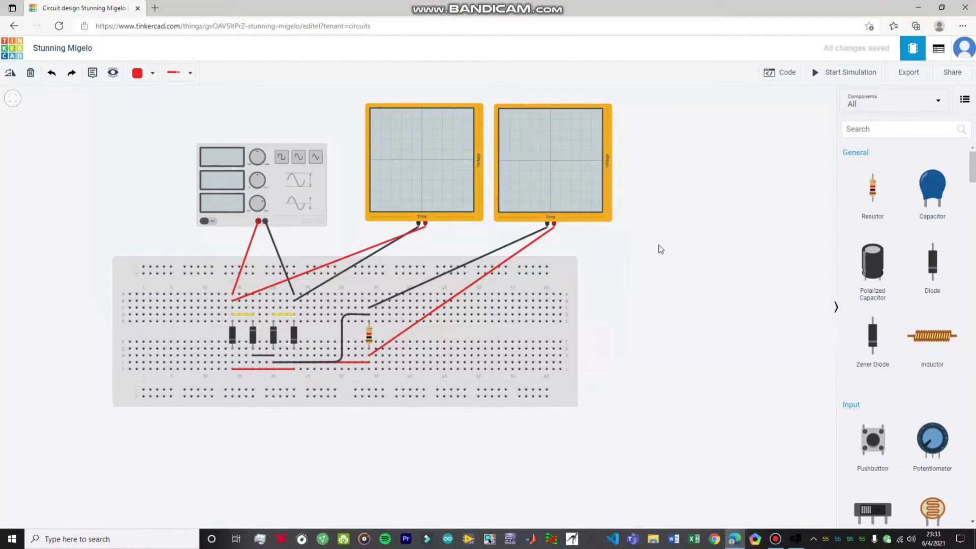
Step: Switch to Calculator and compute the period of the 60 Hz signal as 1 ÷ 60
key(XF86Calculator)
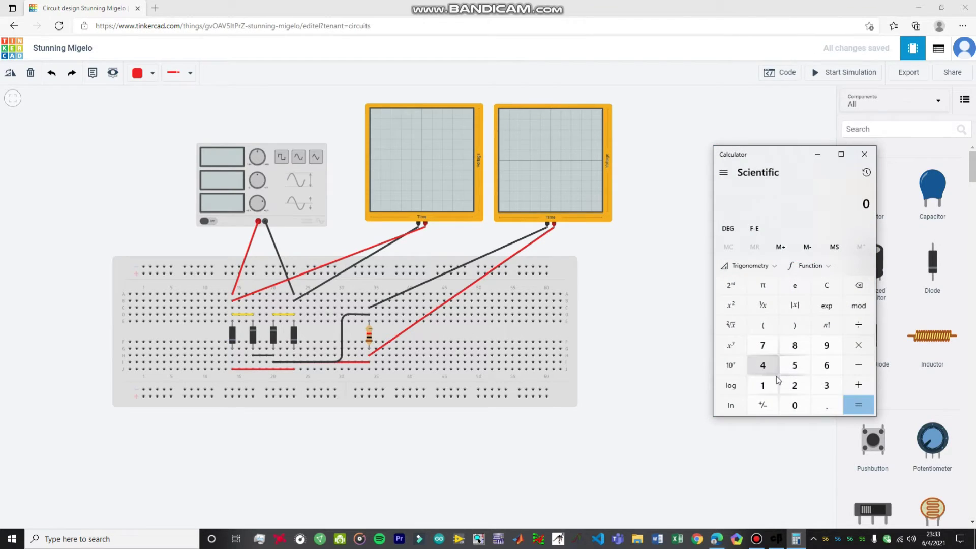
click(763, 385)
click(856, 331)
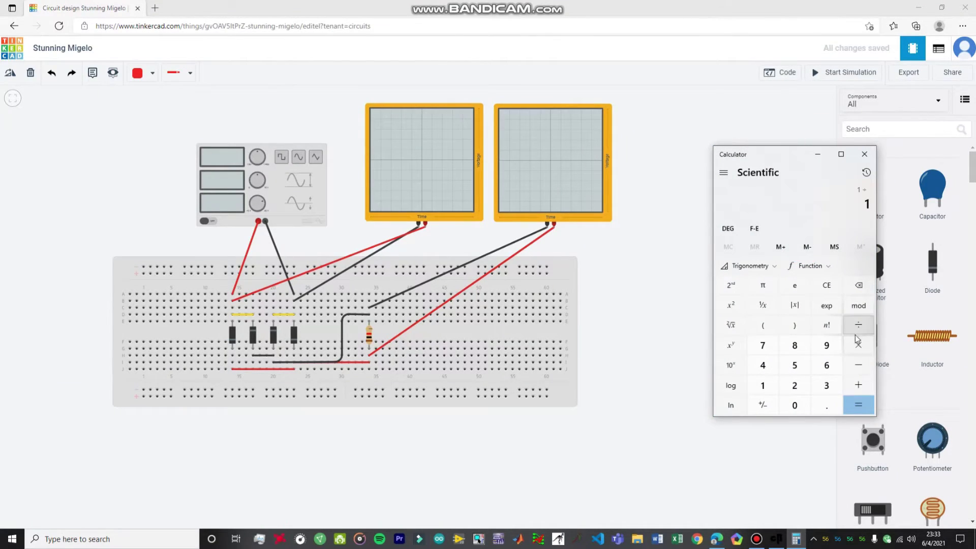
click(827, 366)
click(795, 405)
click(858, 405)
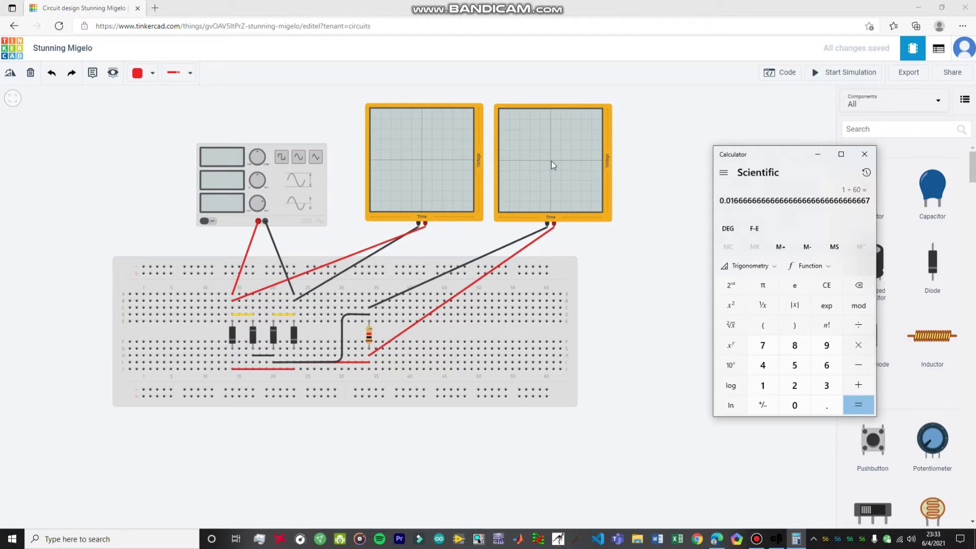
Step: Check the second oscilloscope's time per division and grid, check the function generator, and start the circuit simulation
click(555, 148)
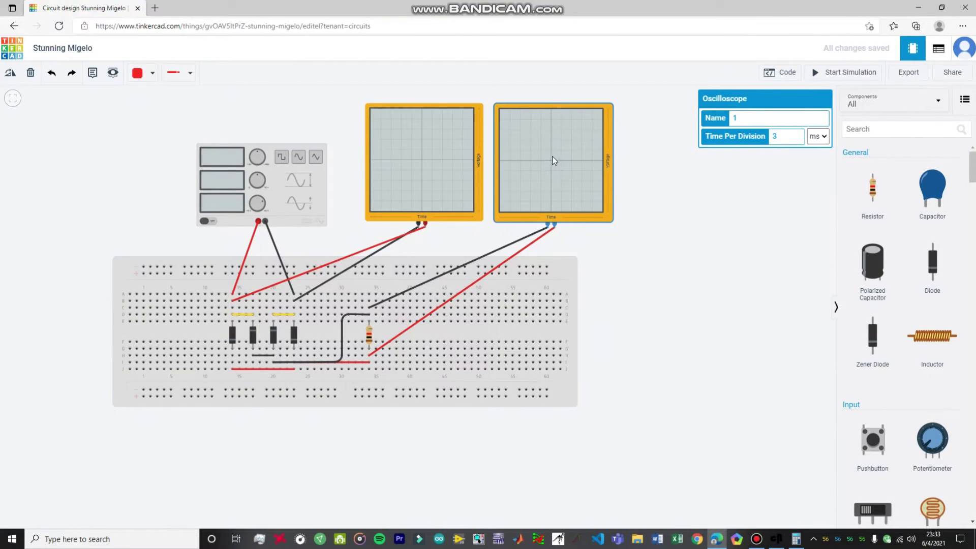
scroll(559, 157, up, 5)
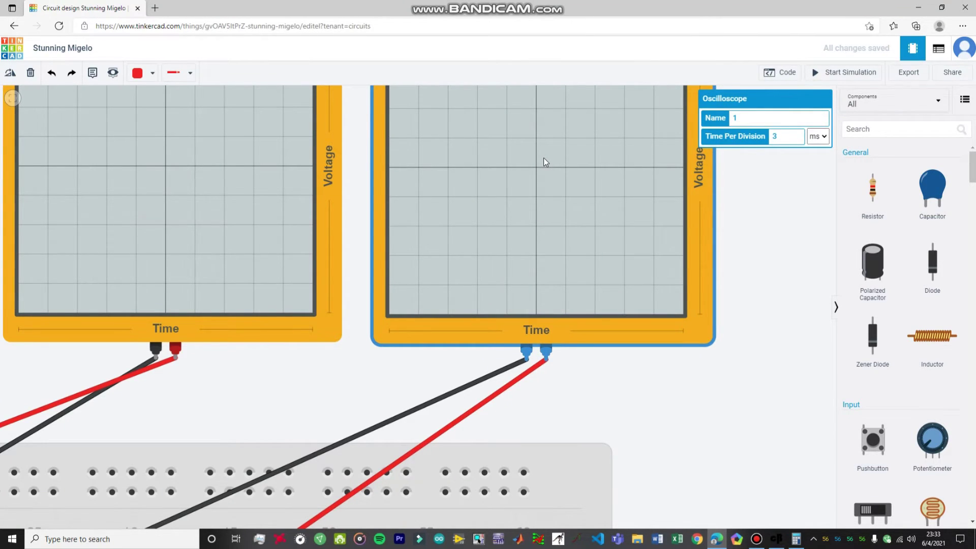
scroll(544, 158, down, 5)
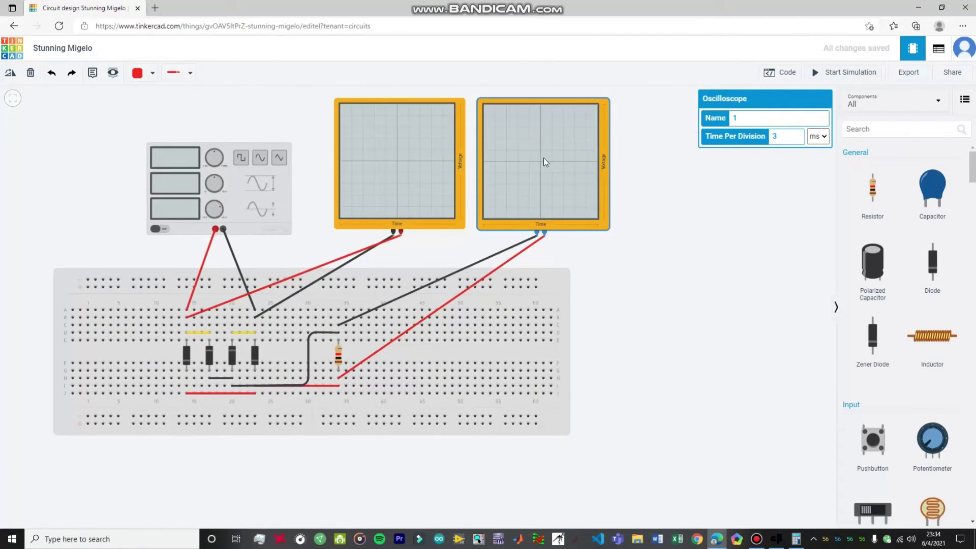
drag(614, 283, 664, 292)
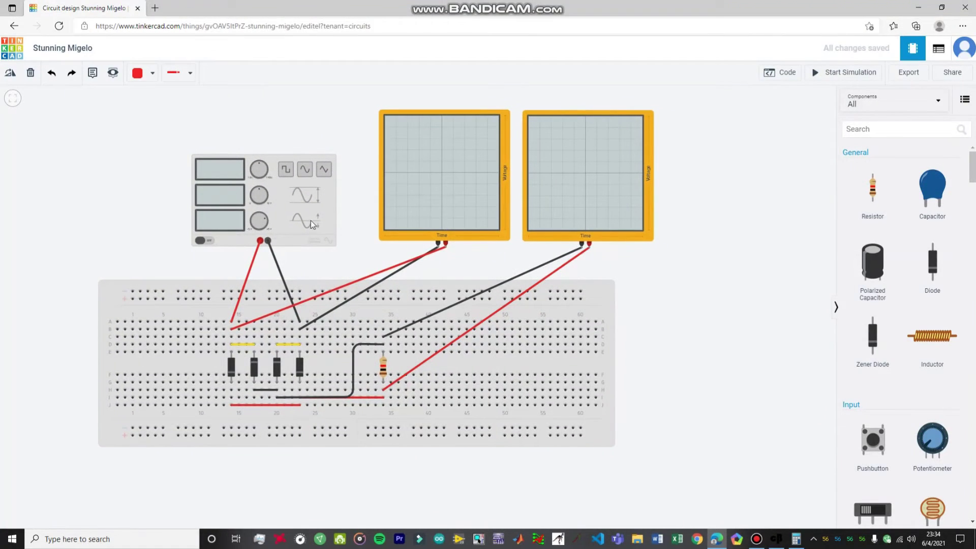
click(222, 196)
click(696, 265)
click(845, 74)
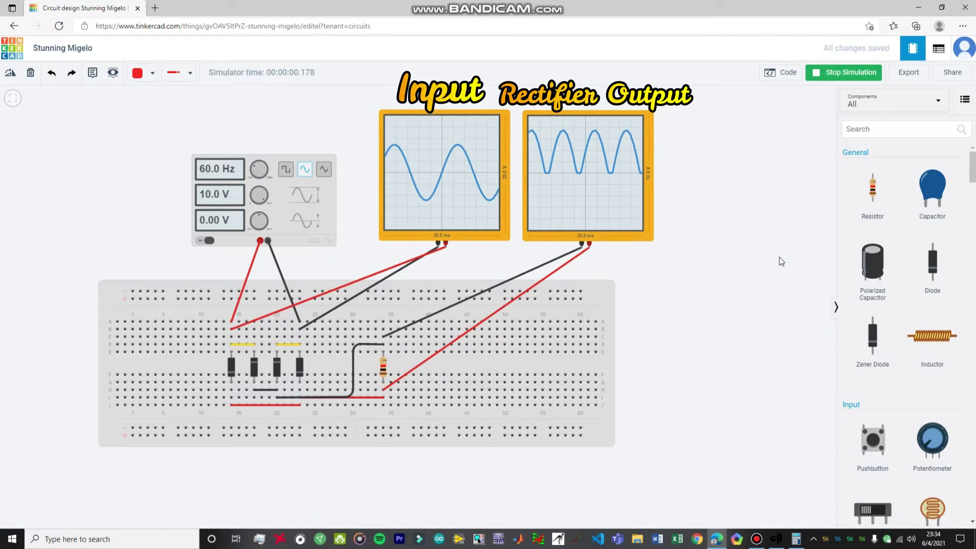